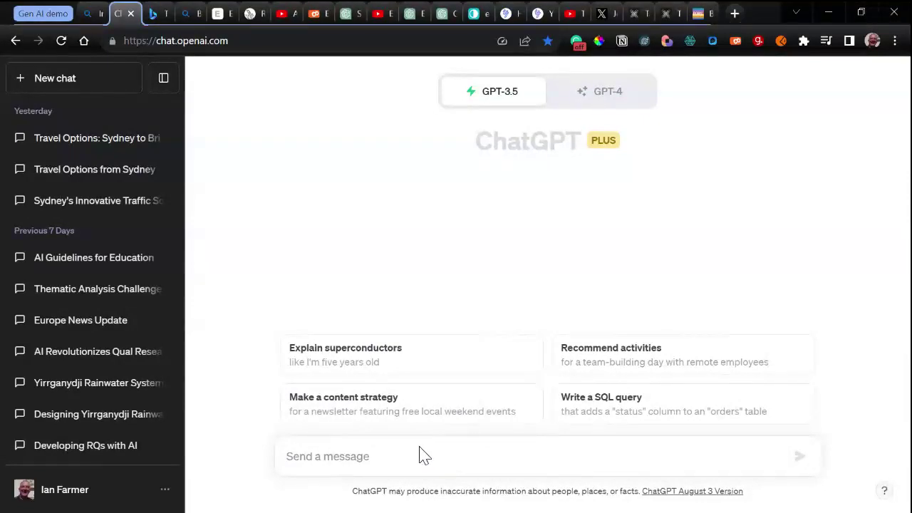
# Begin the ChatGPT prompt by assigning it the role of travel consultant
pyautogui.write('You')
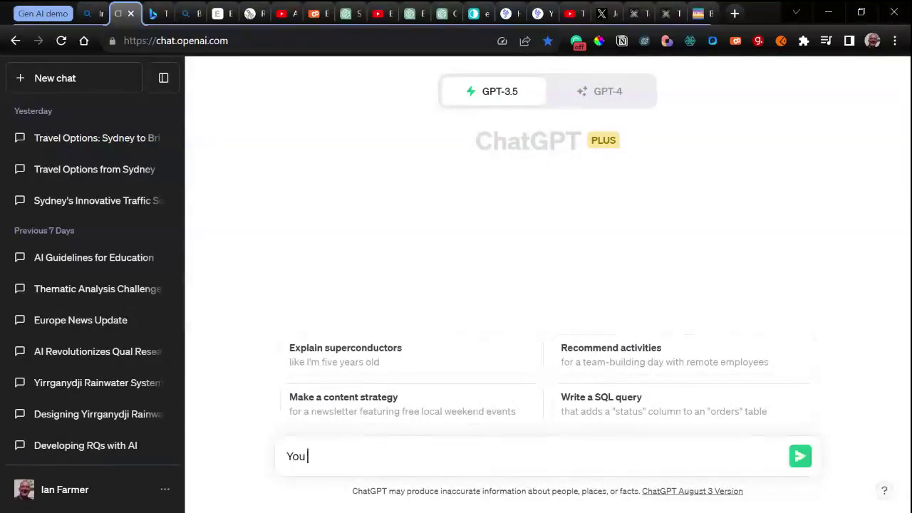
pyautogui.write(' you are ')
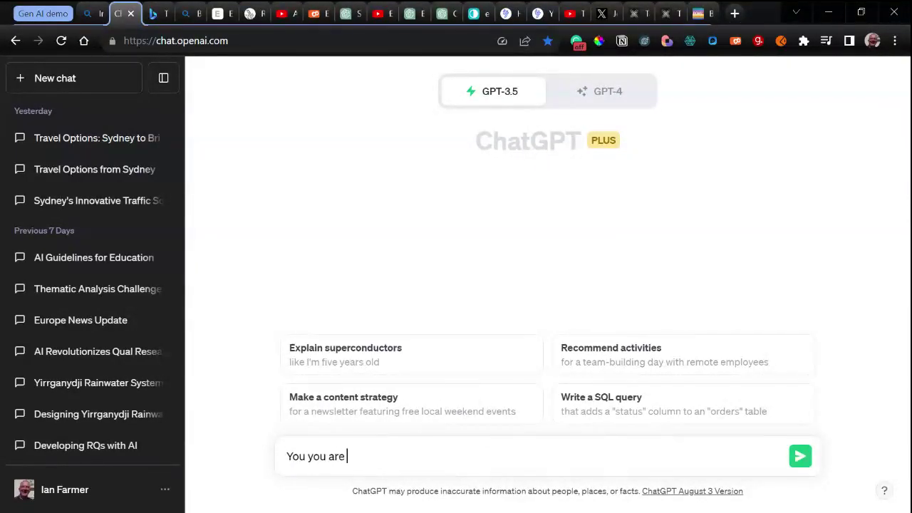
pyautogui.write('travel consultin')
pyautogui.press('BackSpace')
pyautogui.press('BackSpace')
pyautogui.write('are travel consulta')
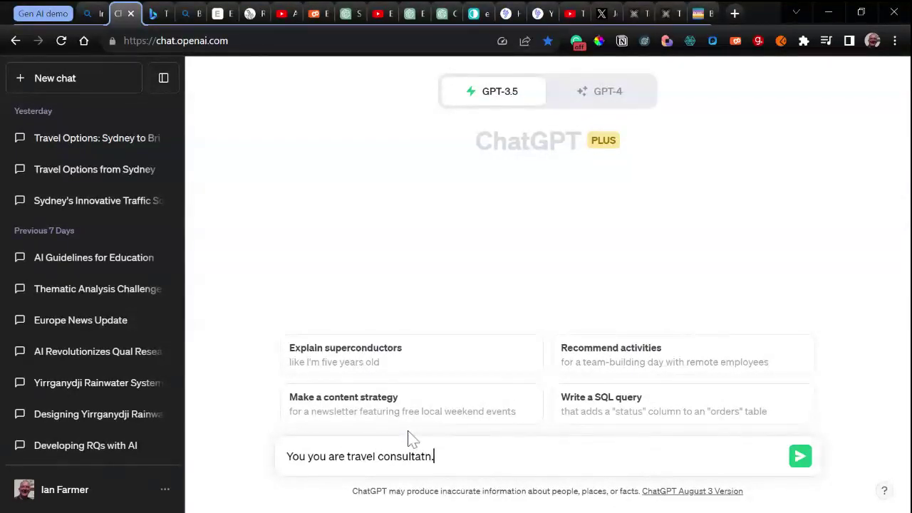
pyautogui.write('nt. Your obje')
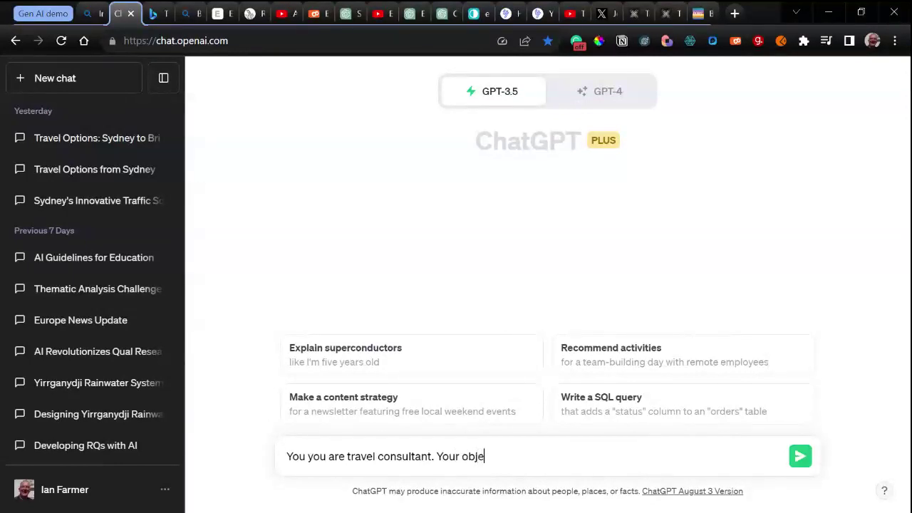
# State in the prompt that the objective is to find modes of travel between Sydney and Brisbane
pyautogui.write('ctive It to ')
pyautogui.write('find ')
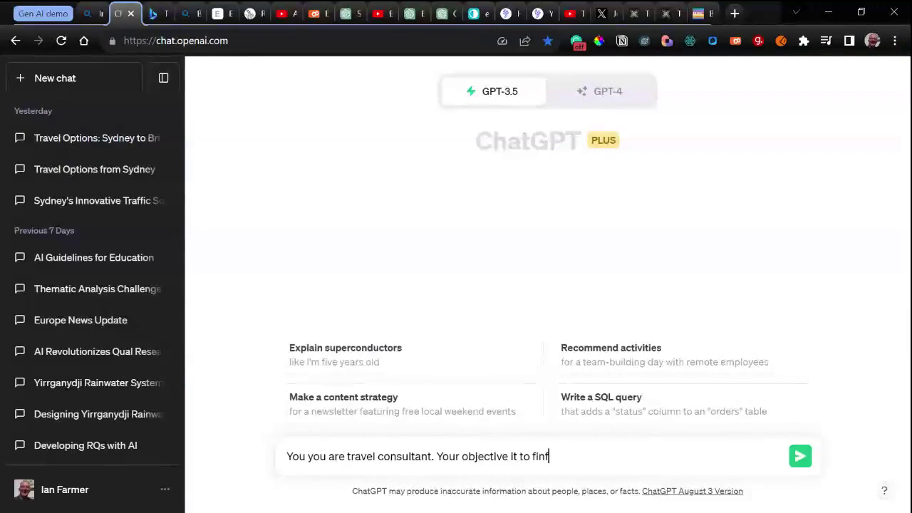
pyautogui.write('me mod')
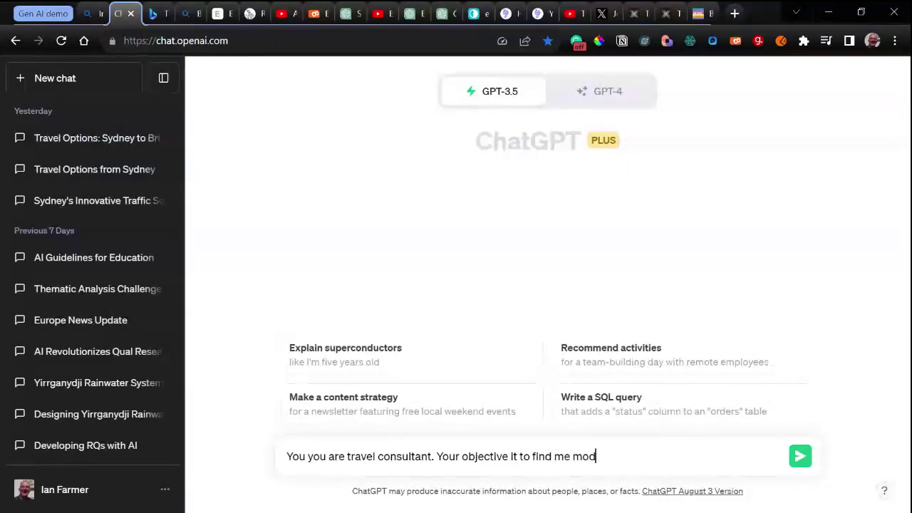
pyautogui.write('es of travle betw')
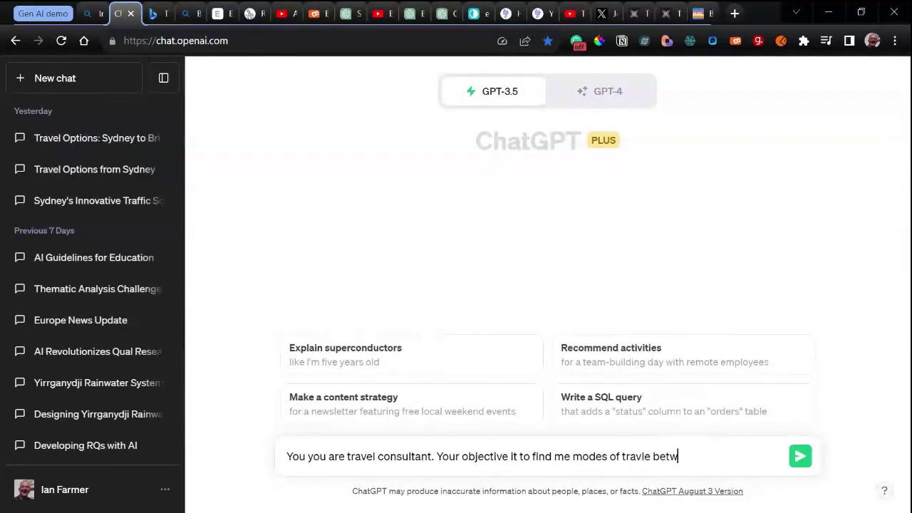
pyautogui.write('een sydney and ')
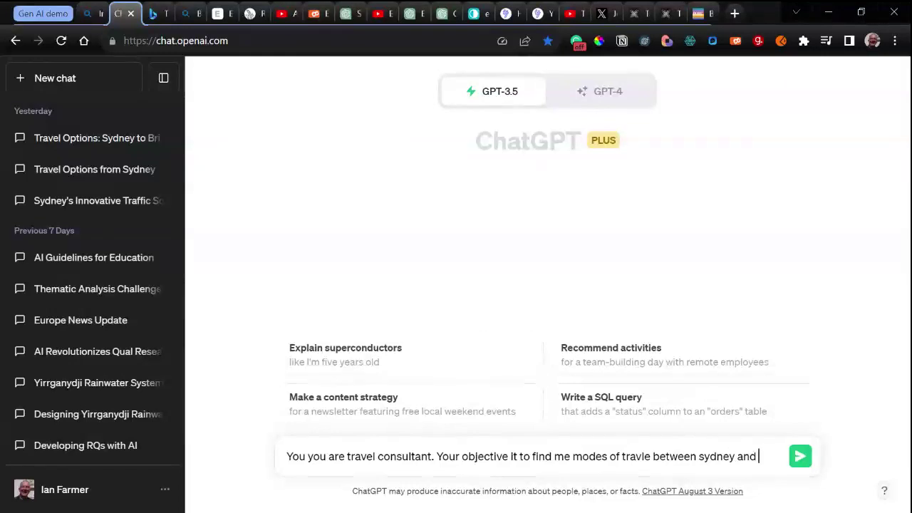
pyautogui.write('brisban')
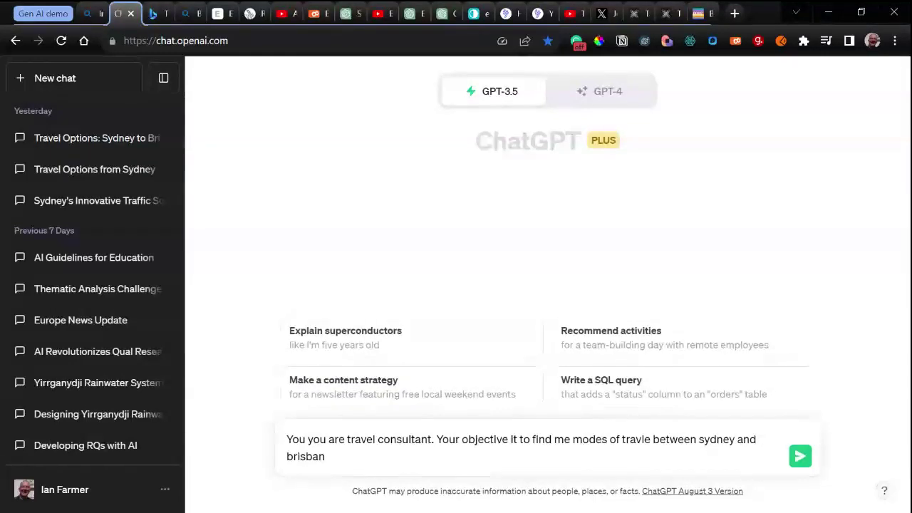
pyautogui.write('e.')
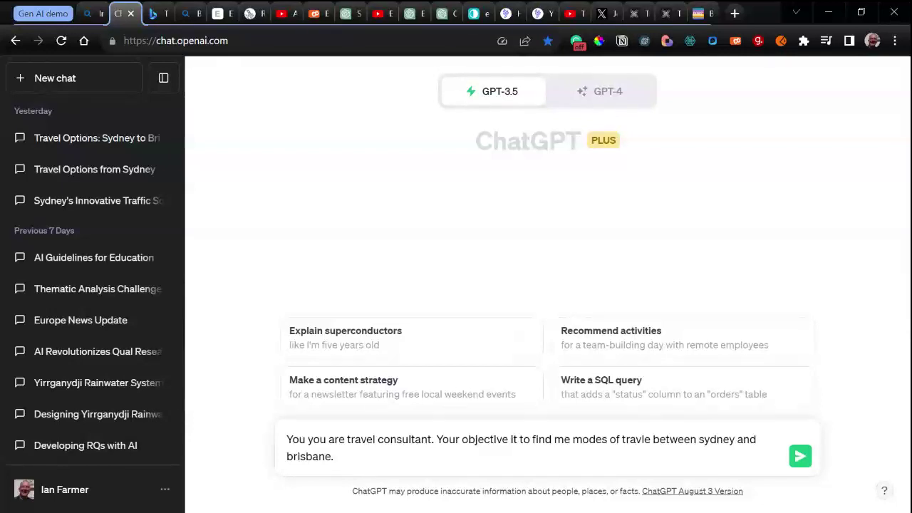
# Add the instruction "Please use australian english" to the travel prompt
pyautogui.write('le')
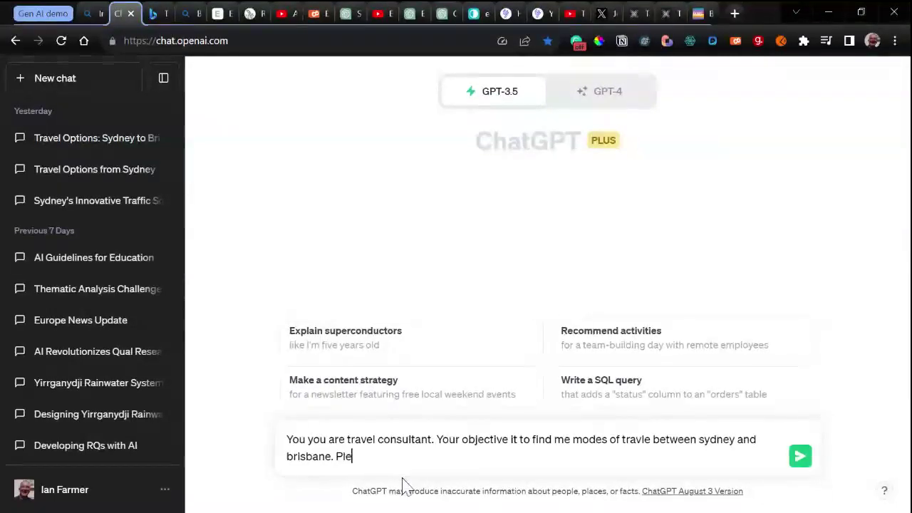
pyautogui.write('ase use australian english')
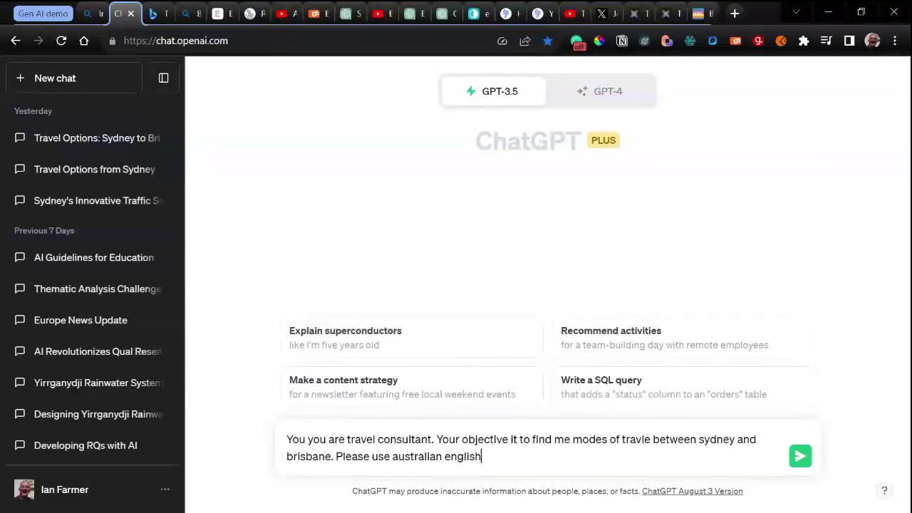
pyautogui.write('.')
pyautogui.press('BackSpace')
pyautogui.write(', and ')
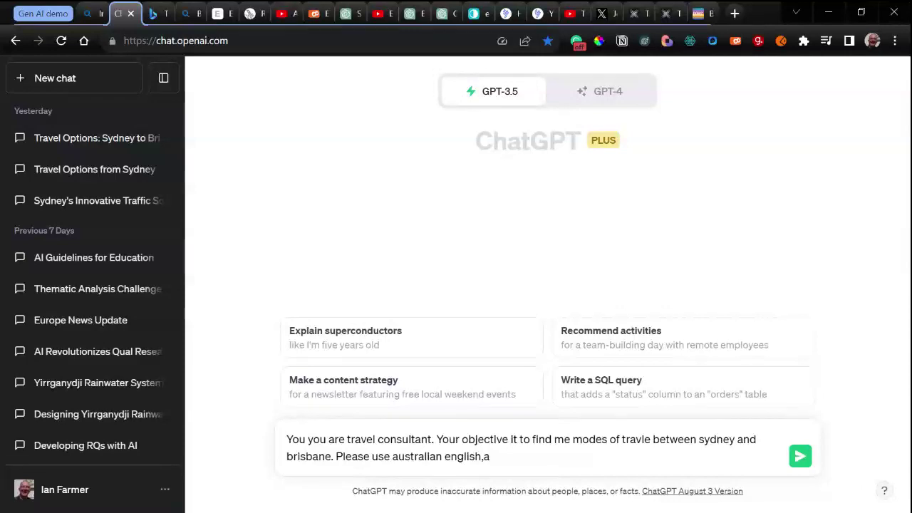
# Request the output as a table with mode of transport, example carriers, costs and comments, and submit the travel prompt
pyautogui.write('provide t')
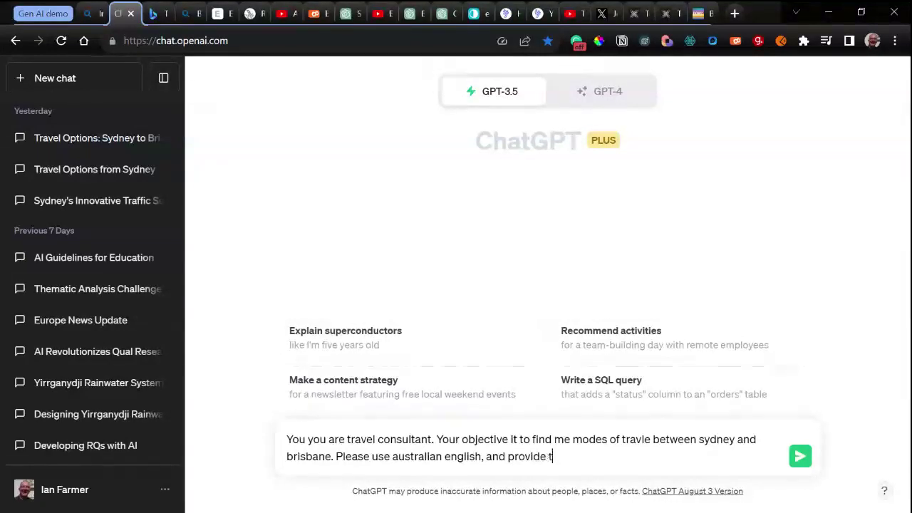
pyautogui.write('he output as a ta')
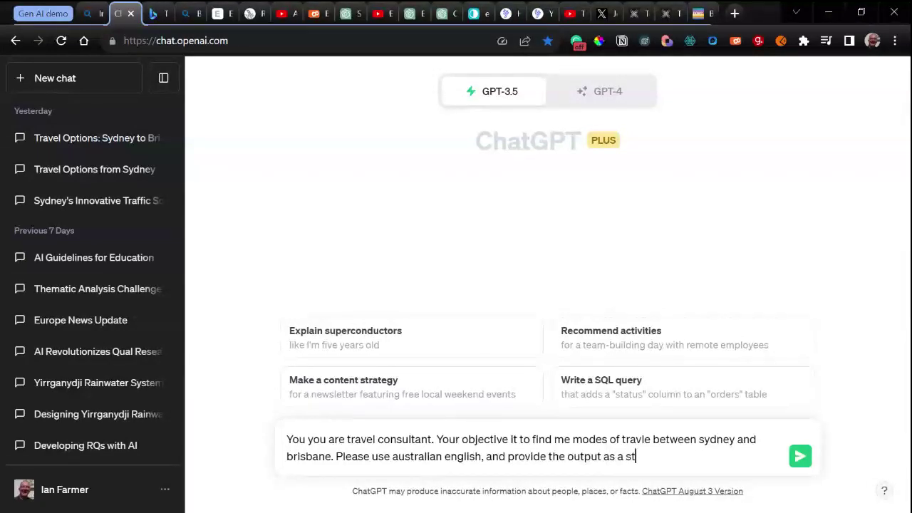
pyautogui.write('ble, with mode of tran')
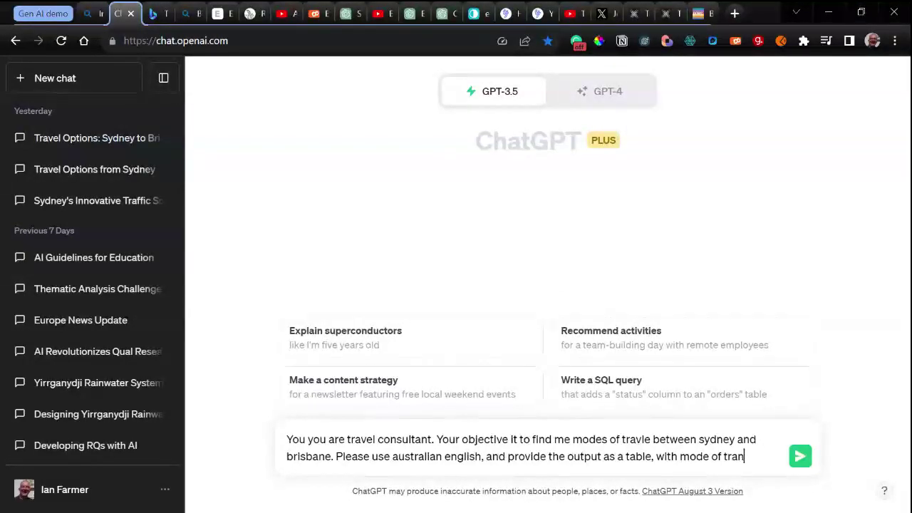
pyautogui.write('sport, ')
pyautogui.write('example')
pyautogui.write(' car')
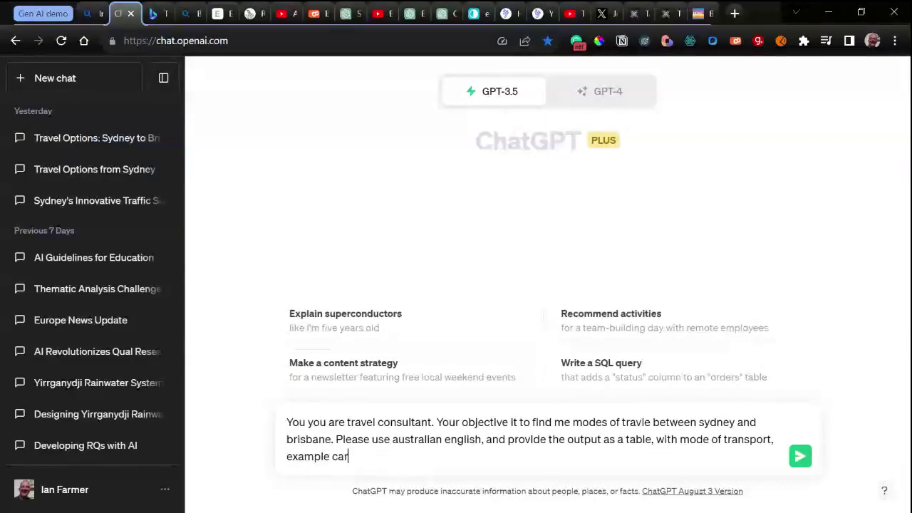
pyautogui.write('riers, costs')
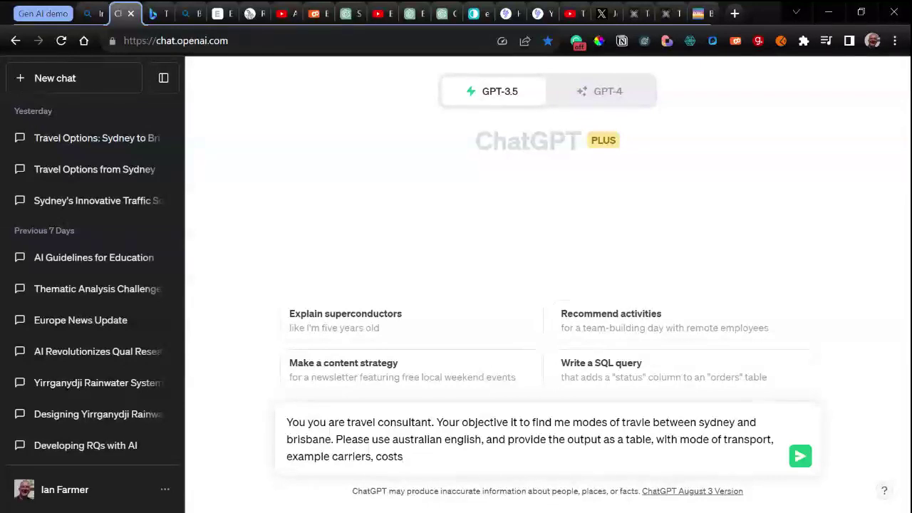
pyautogui.write(', comments')
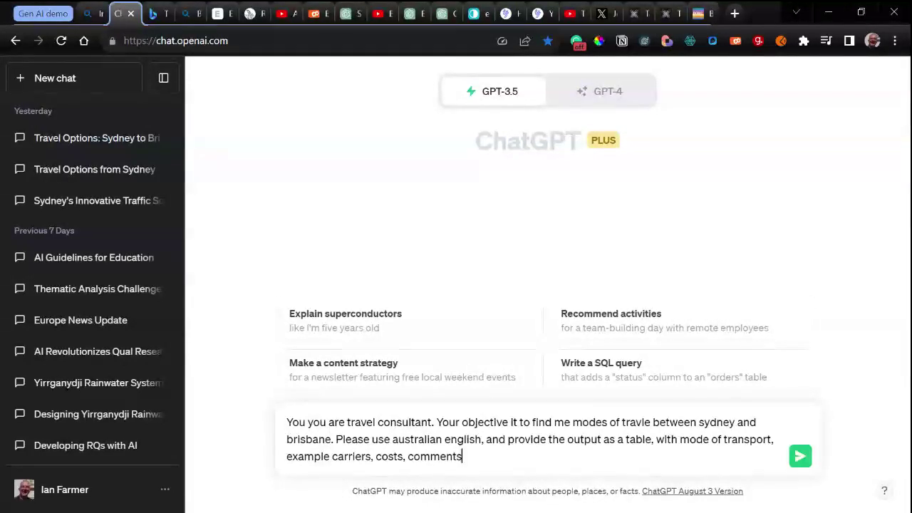
pyautogui.press('BackSpace')
pyautogui.press('Return')
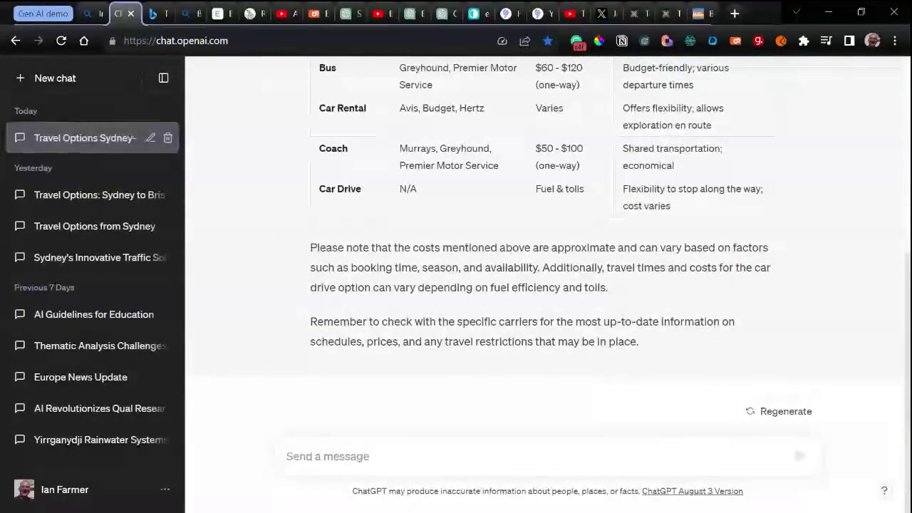
# Send a follow-up message asking to add a column for length of travel
pyautogui.write('add a colum')
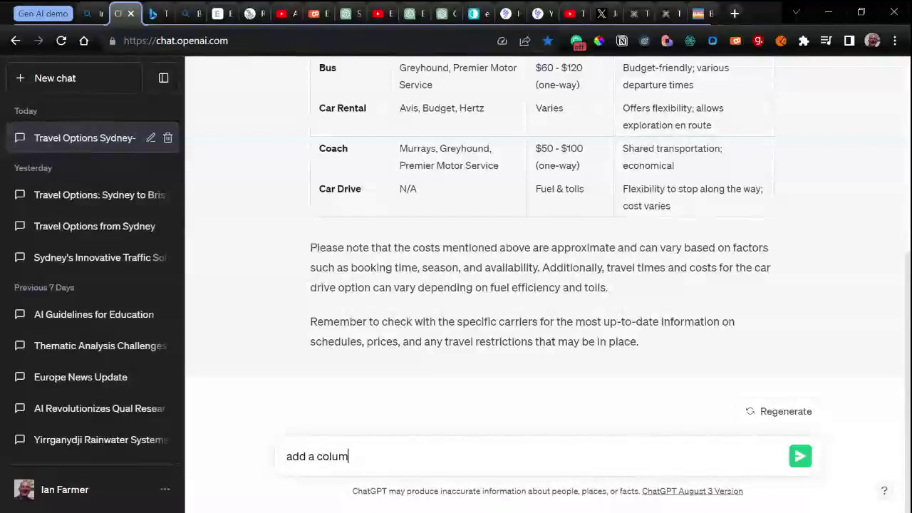
pyautogui.write('n for lenght of ta')
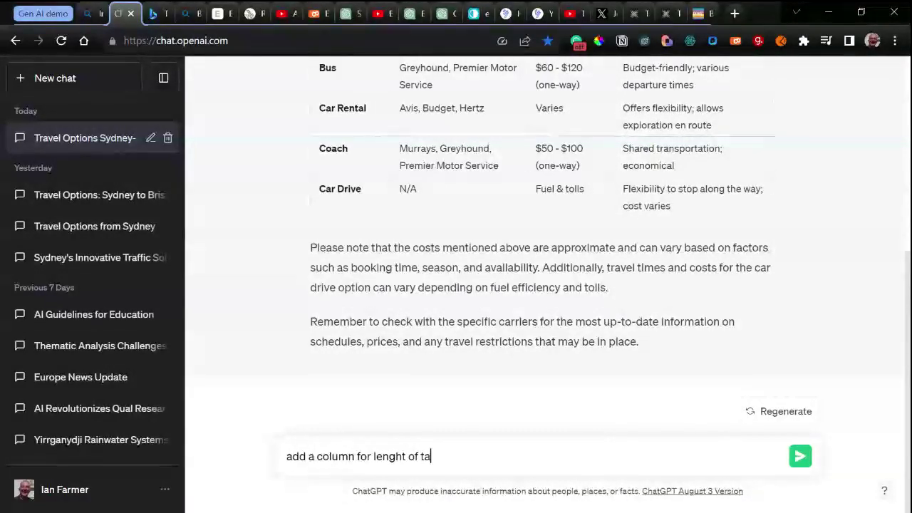
pyautogui.press('BackSpace')
pyautogui.write('ravel')
pyautogui.press('Return')
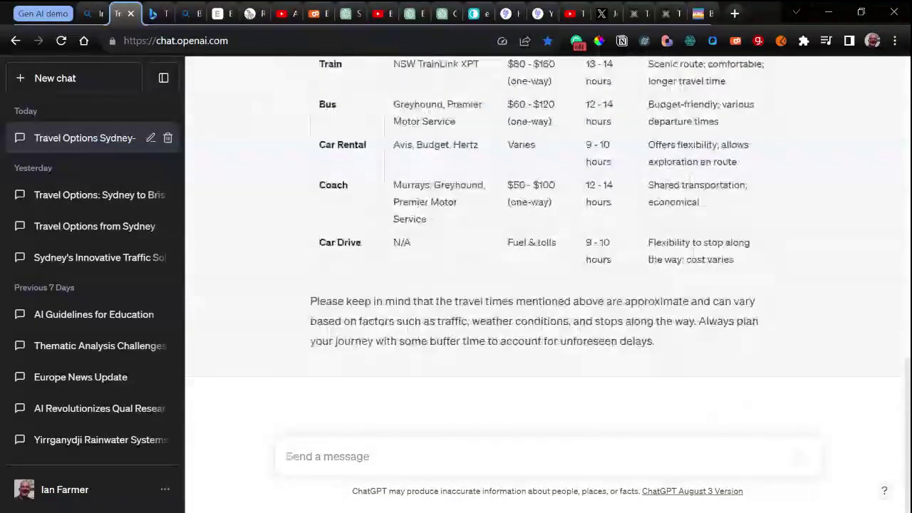
# Write a new prompt opening that sets the role of a learning designer deciding on topics for the next ascilite conference
pyautogui.click(328, 456)
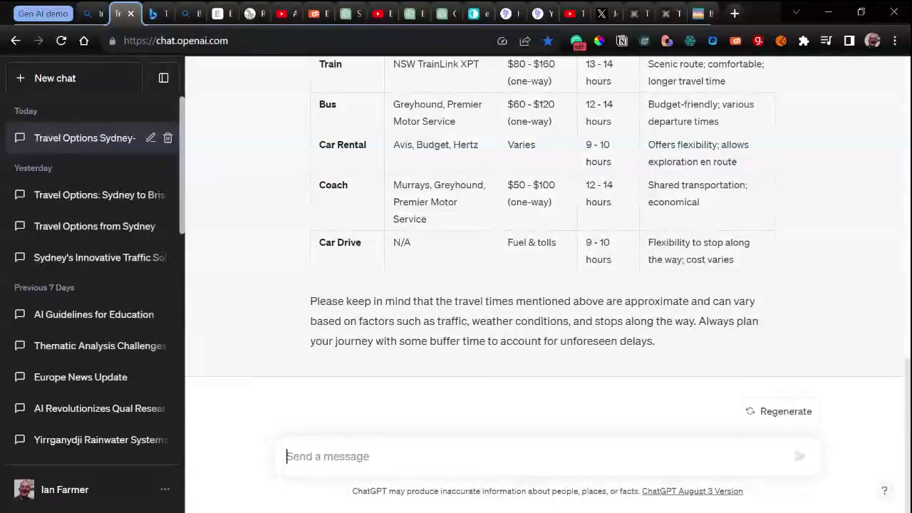
pyautogui.scroll(-2, 91, 216)
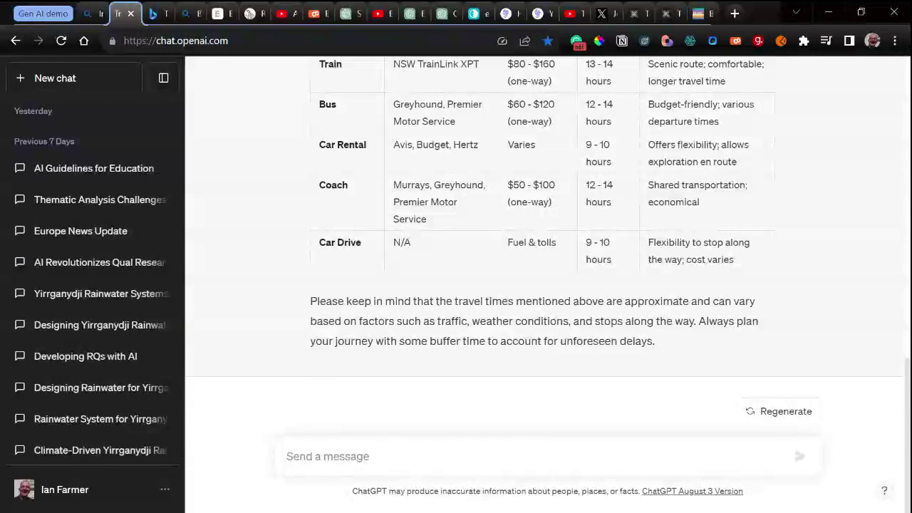
pyautogui.write('you are a ')
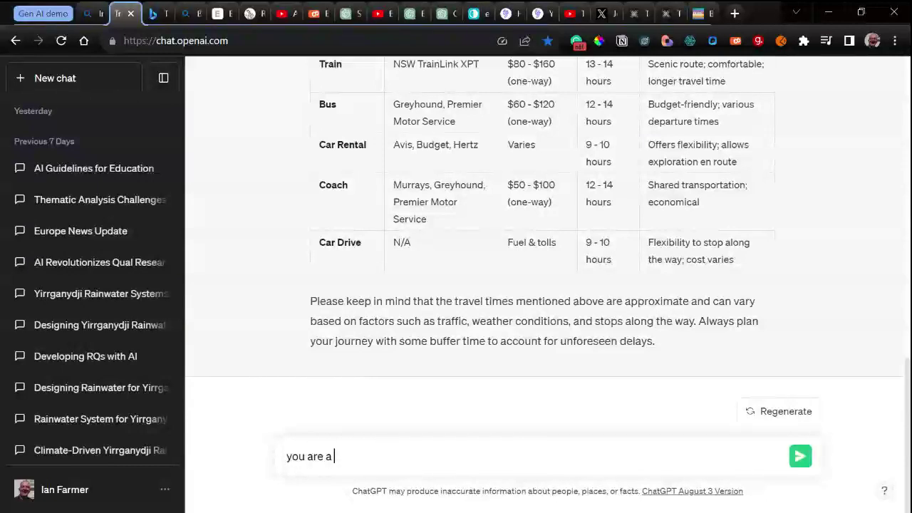
pyautogui.write('learning designer,')
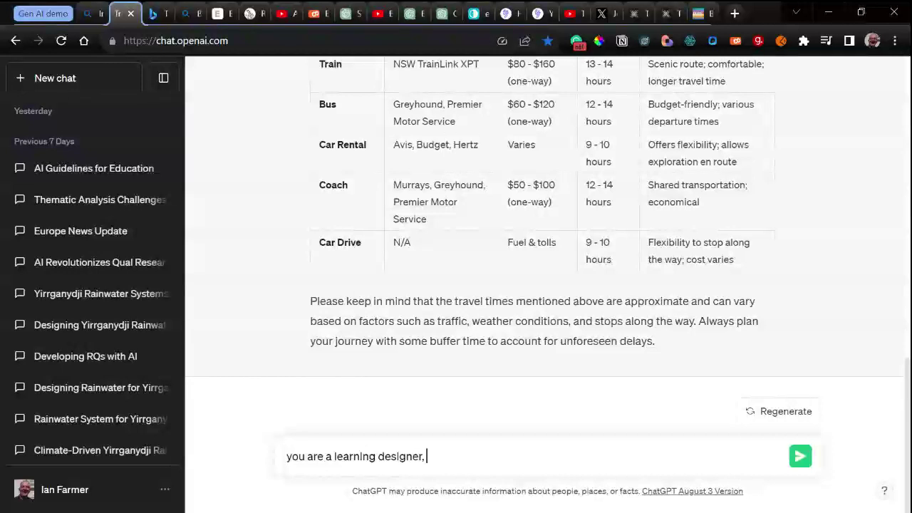
pyautogui.write('ou')
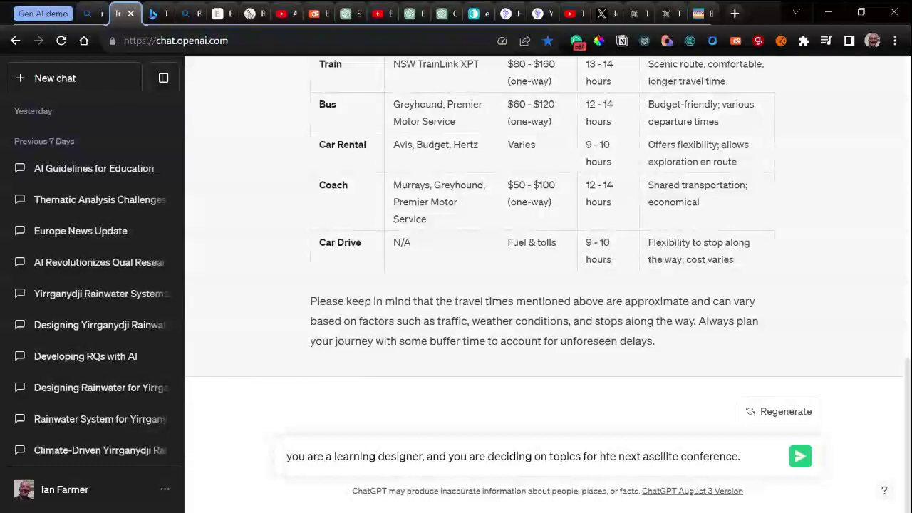
# Add to the prompt a request to recommend 3 areas within learning design that relate to AI
pyautogui.write('reocmm')
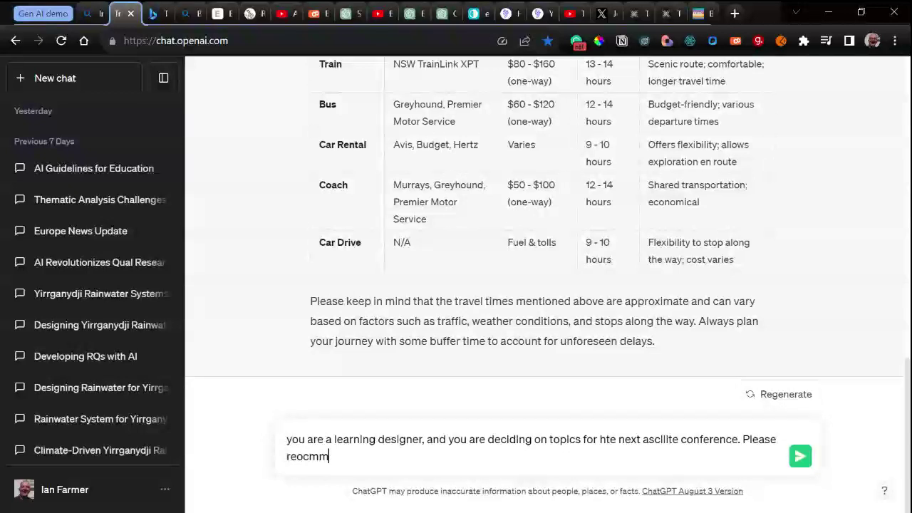
pyautogui.press('BackSpace')
pyautogui.press('BackSpace')
pyautogui.write('commen')
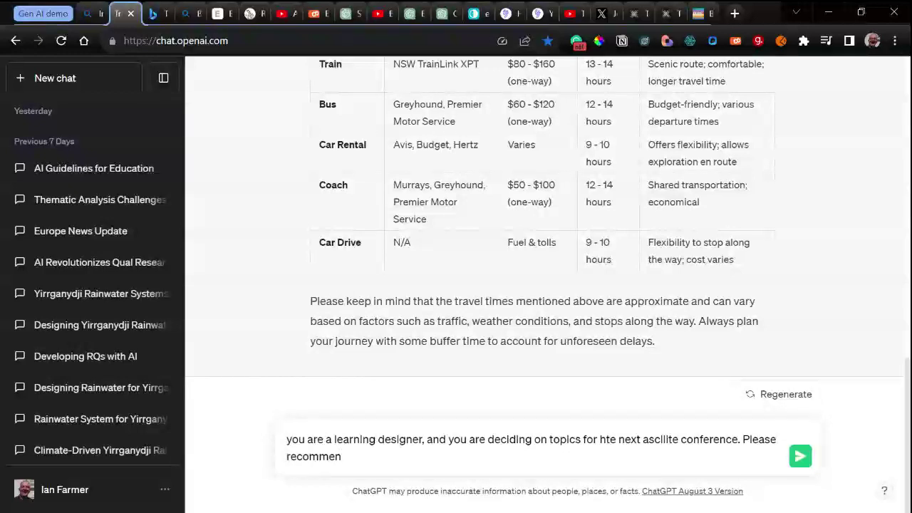
pyautogui.write('d')
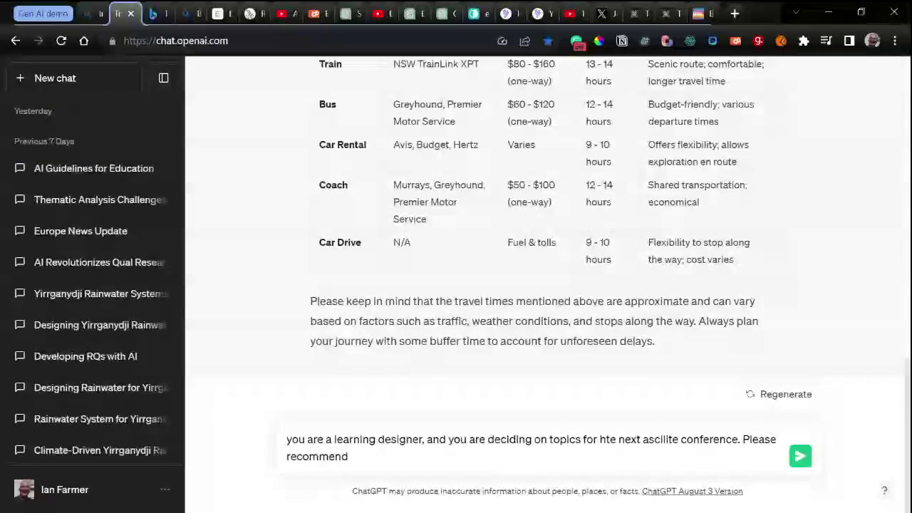
pyautogui.write(' 3 areas')
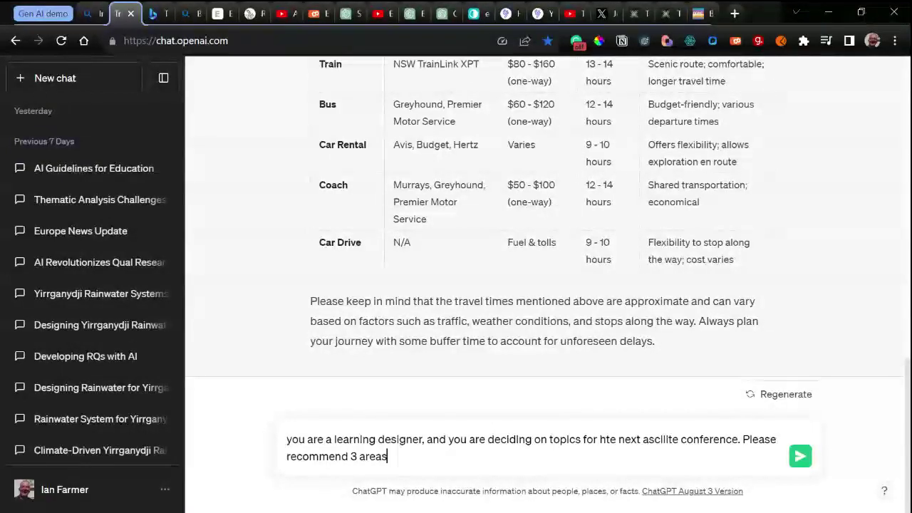
pyautogui.write(' wihth')
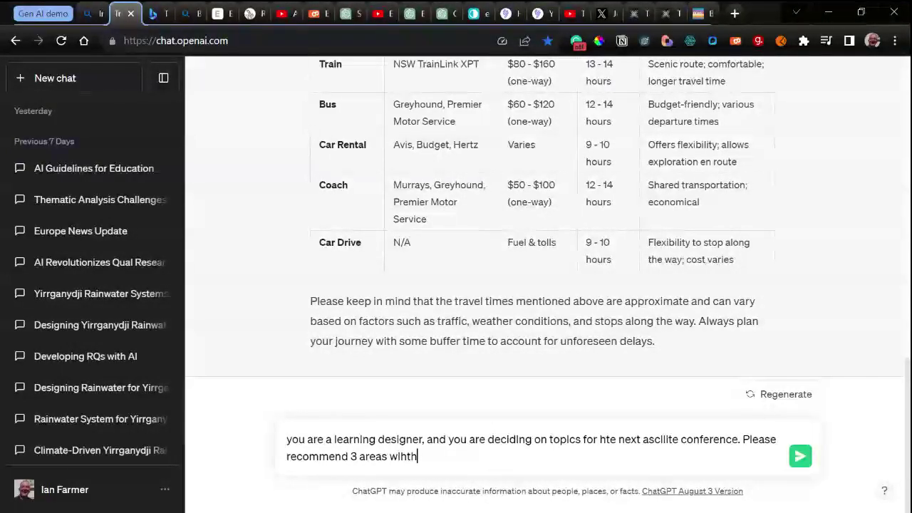
pyautogui.write('in learning des')
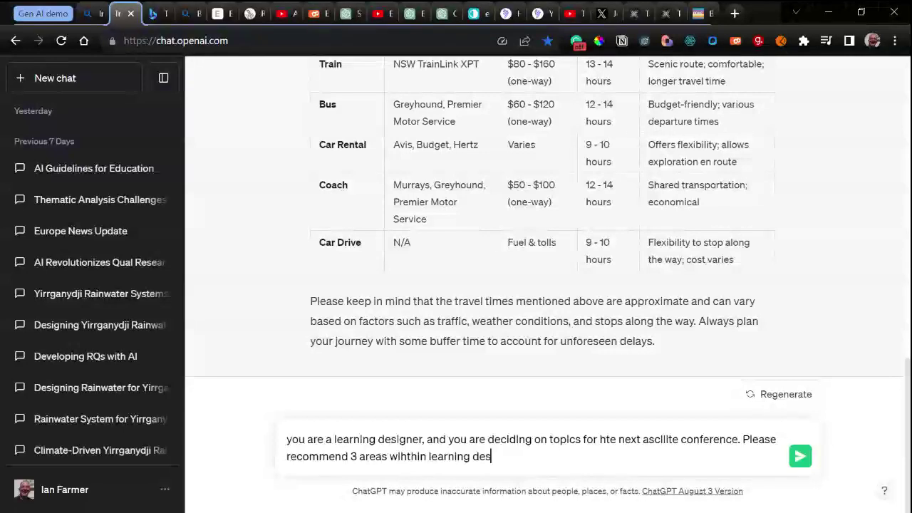
pyautogui.write('ign that ')
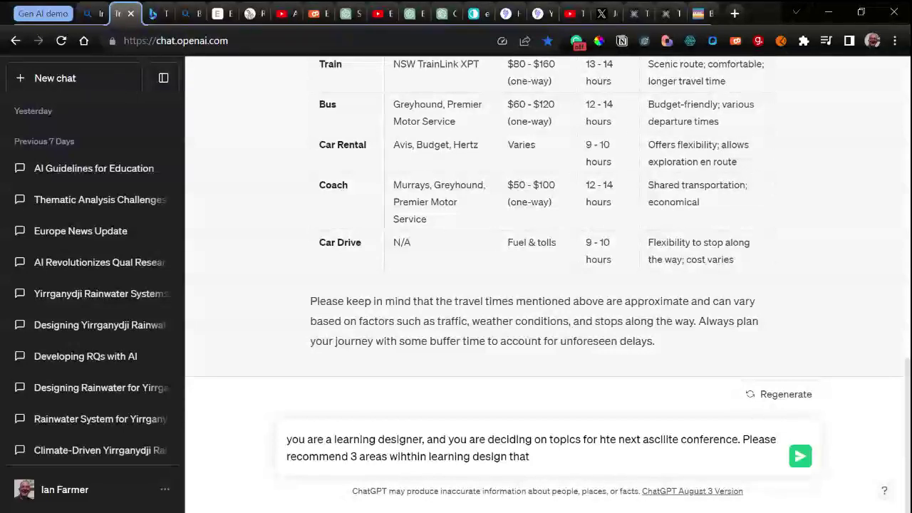
pyautogui.write('relate to AI')
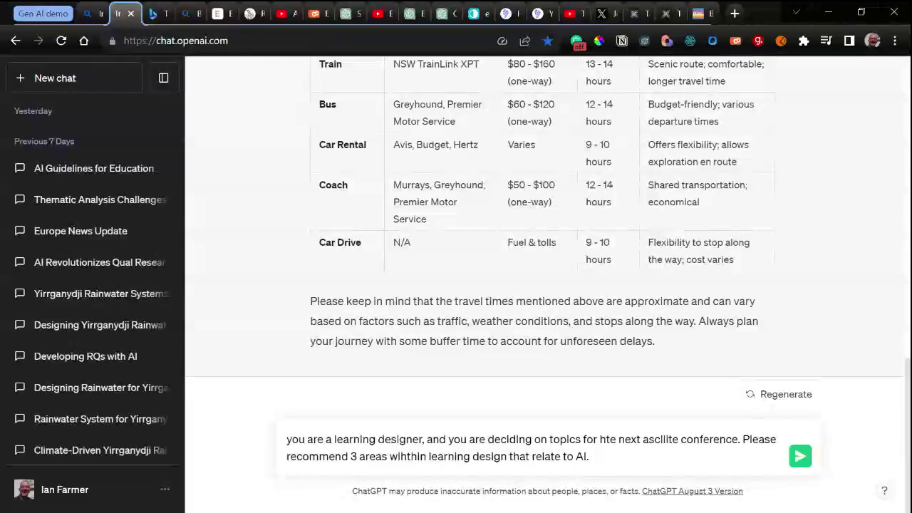
# Add a request to provide references, and submit the learning designer prompt
pyautogui.write('.  Please prov')
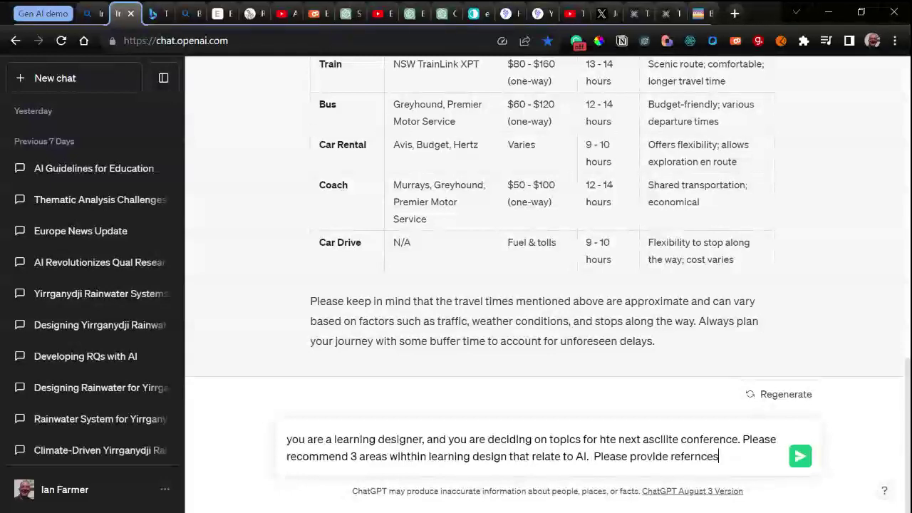
pyautogui.write('ide refernces')
pyautogui.press('Return')
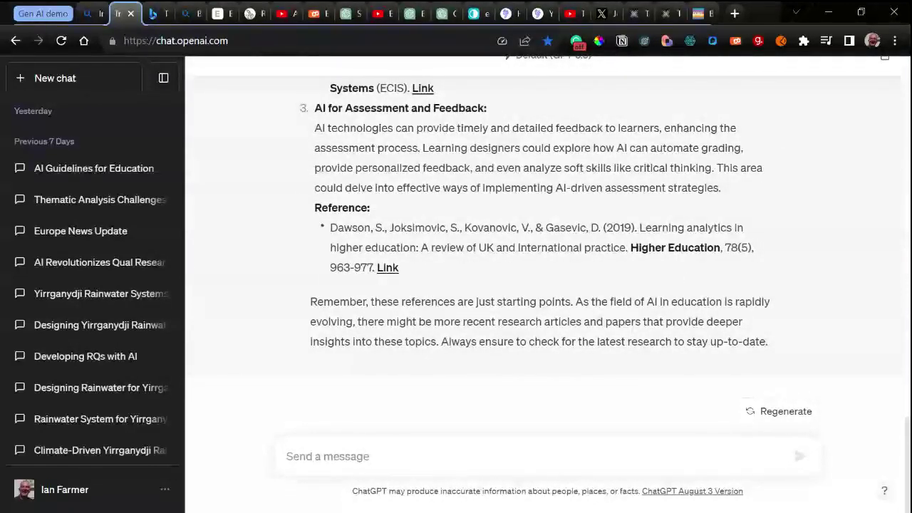
# Review the response and open the reference link under AI-Powered Personalization in Education to view the linked paper
pyautogui.scroll(4, 479, 269)
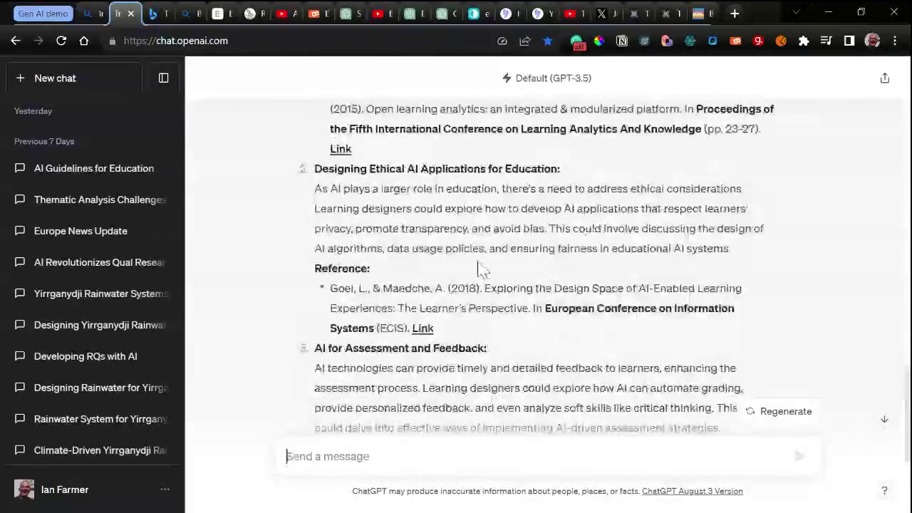
pyautogui.scroll(3, 478, 274)
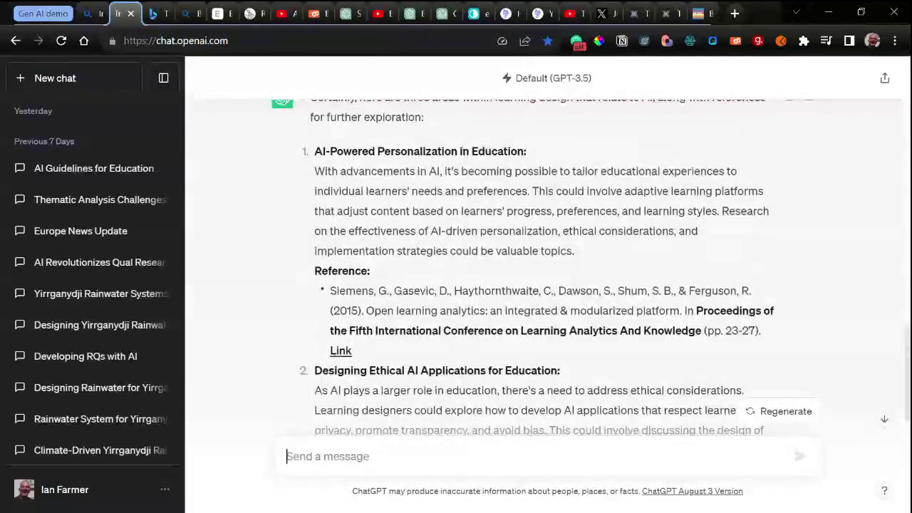
pyautogui.middleClick(341, 351)
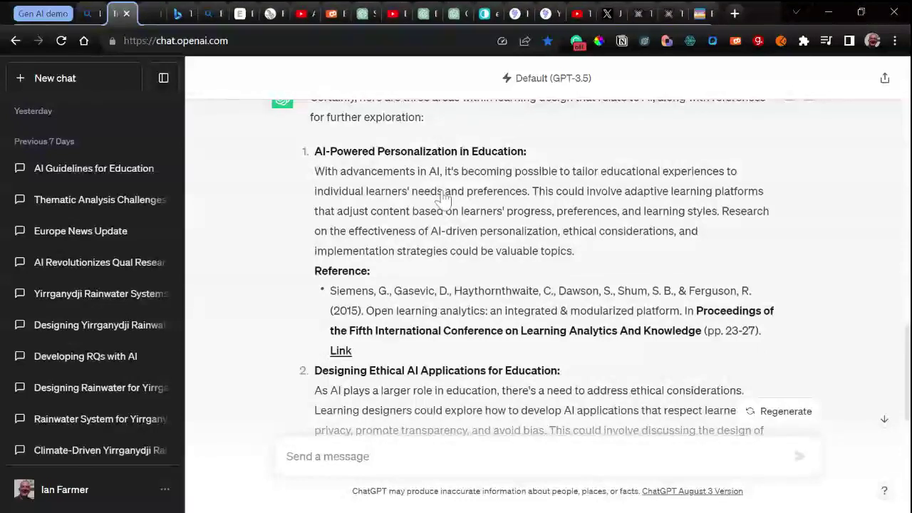
pyautogui.click(151, 15)
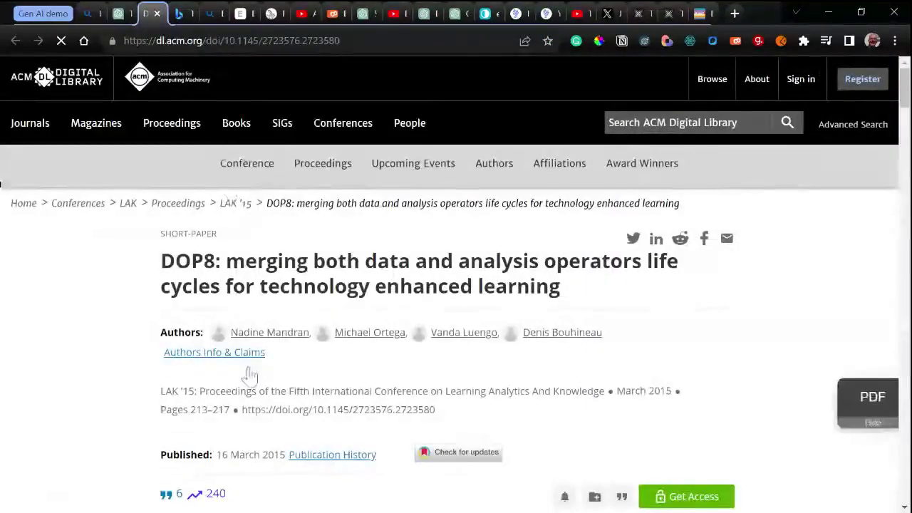
pyautogui.scroll(-3, 505, 381)
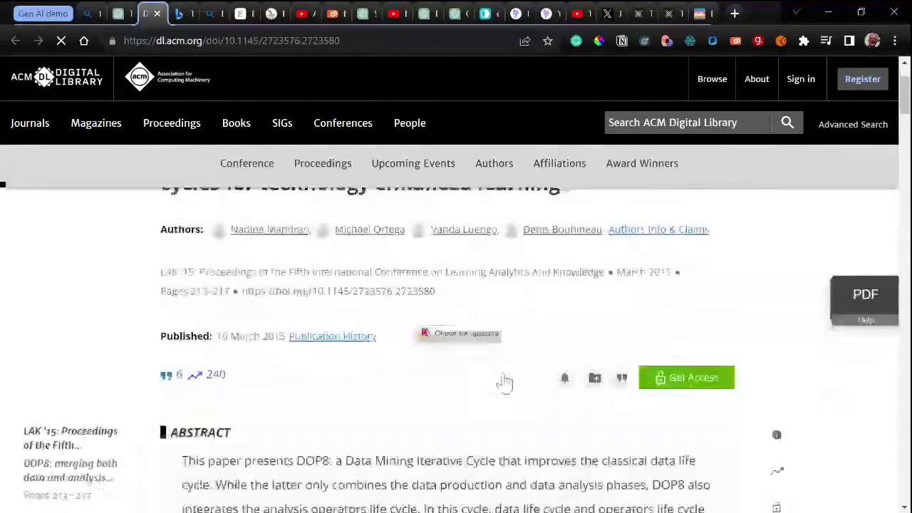
# Compare the linked ACM paper's title and authors with the first citation in the ChatGPT response
pyautogui.click(121, 13)
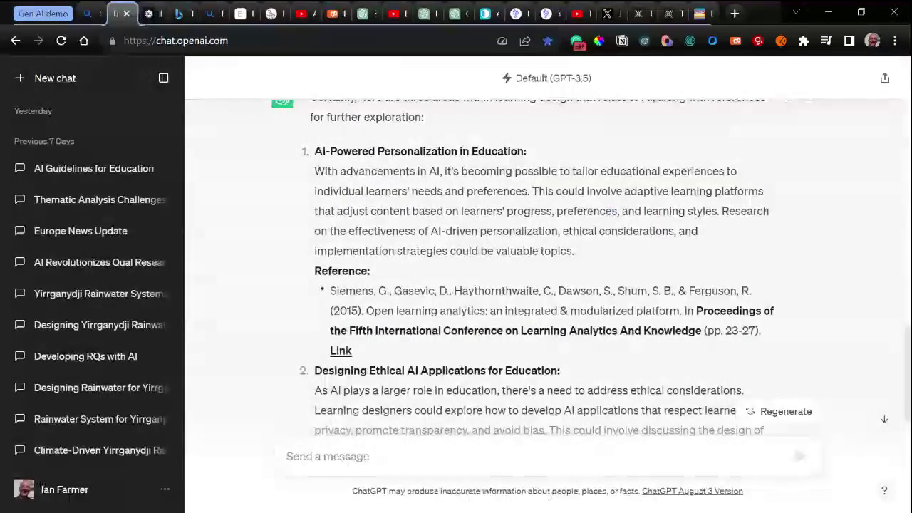
pyautogui.click(152, 11)
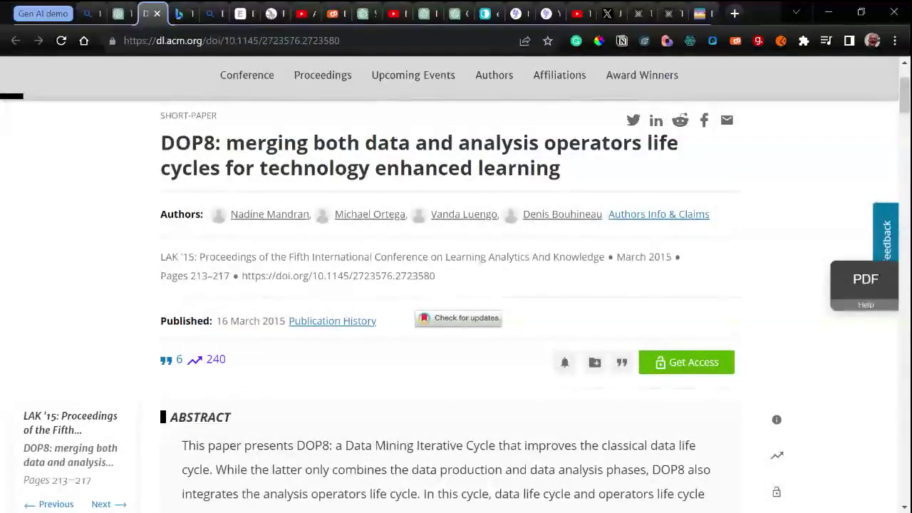
pyautogui.click(129, 16)
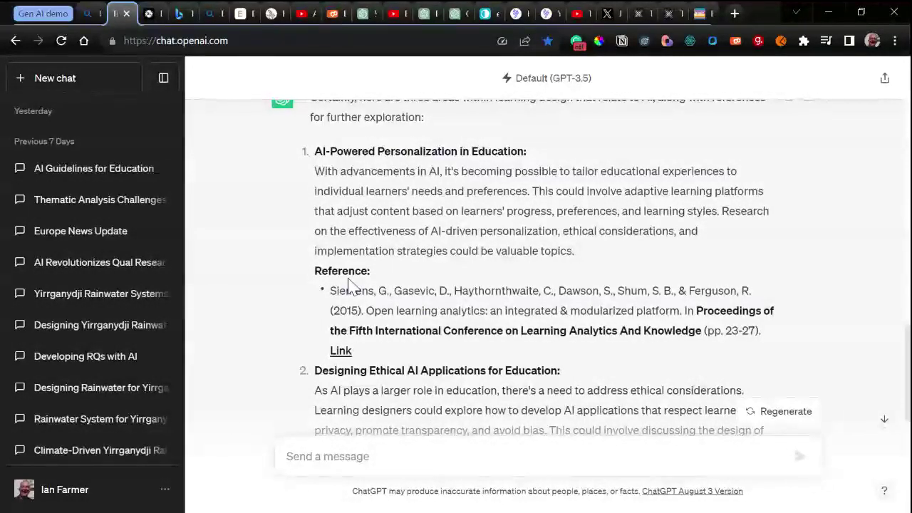
pyautogui.scroll(3, 344, 288)
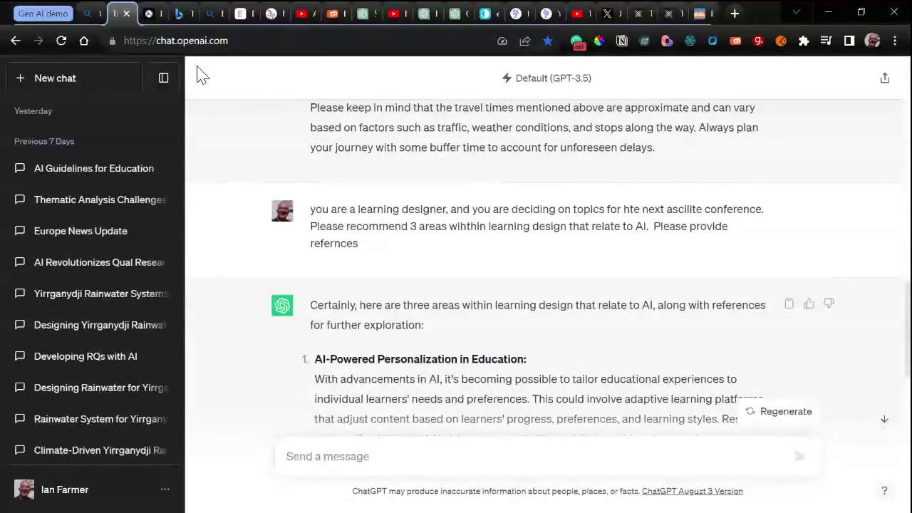
# Switch to the new Bing page, open Bing Chat and dismiss the offer to try chat in Edge
pyautogui.click(185, 20)
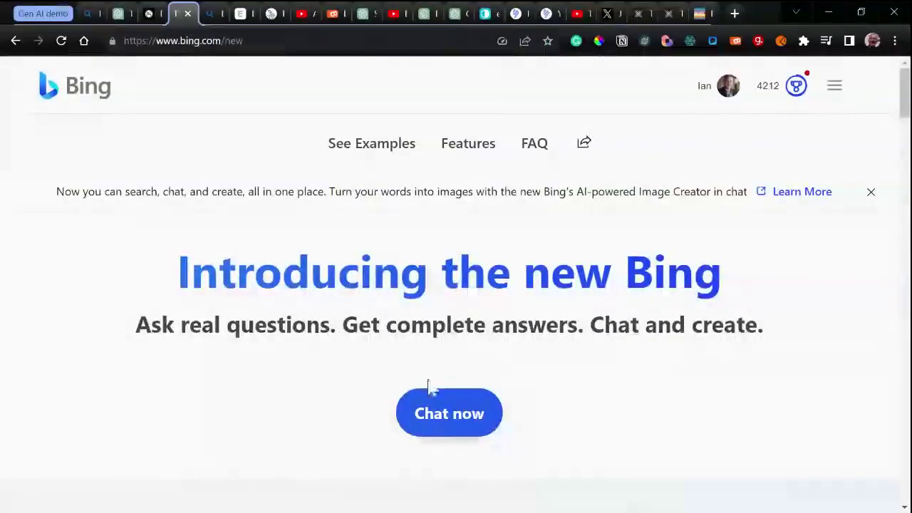
pyautogui.click(165, 40)
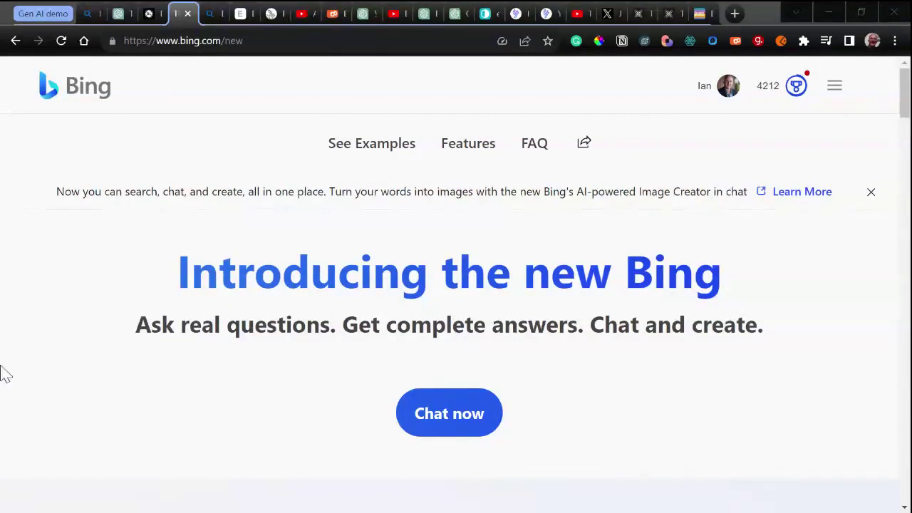
pyautogui.click(467, 415)
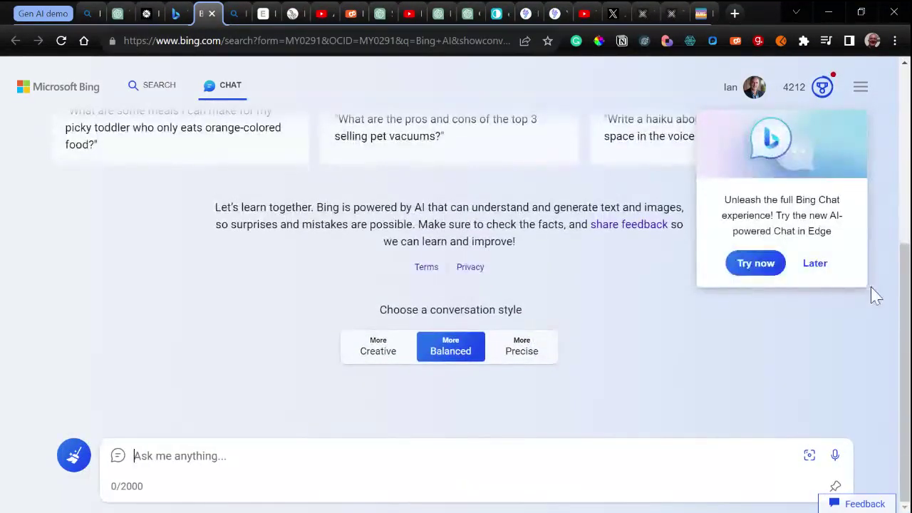
pyautogui.click(813, 265)
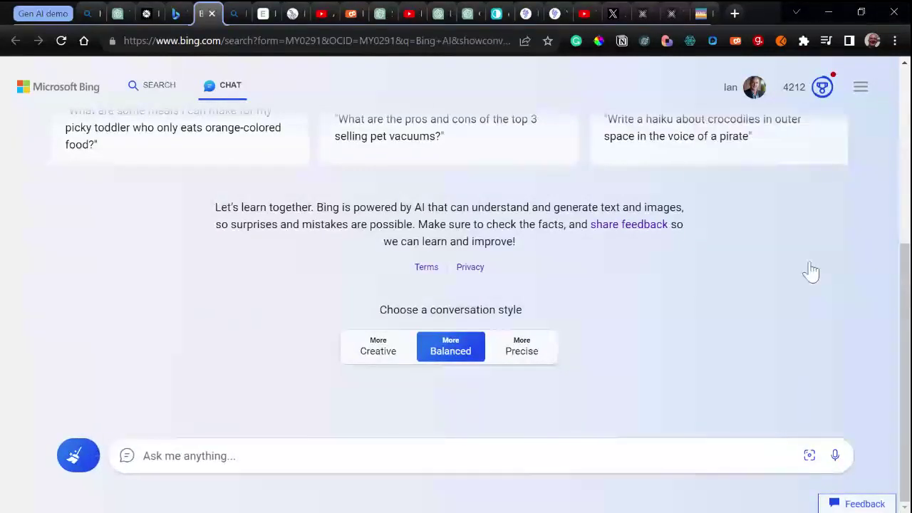
pyautogui.click(334, 460)
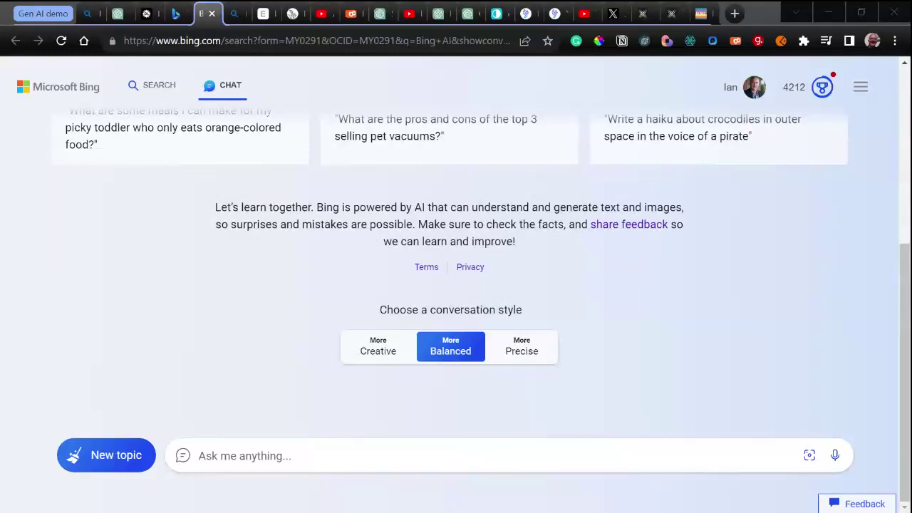
# Start a new chat in ChatGPT and try GPT-4 with Plugins before switching back to GPT-3.5
pyautogui.click(118, 14)
pyautogui.click(81, 79)
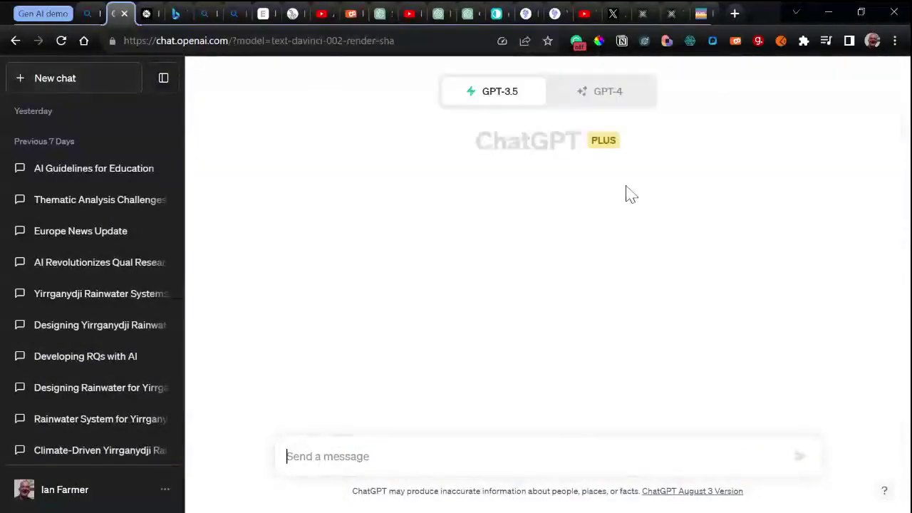
pyautogui.click(610, 94)
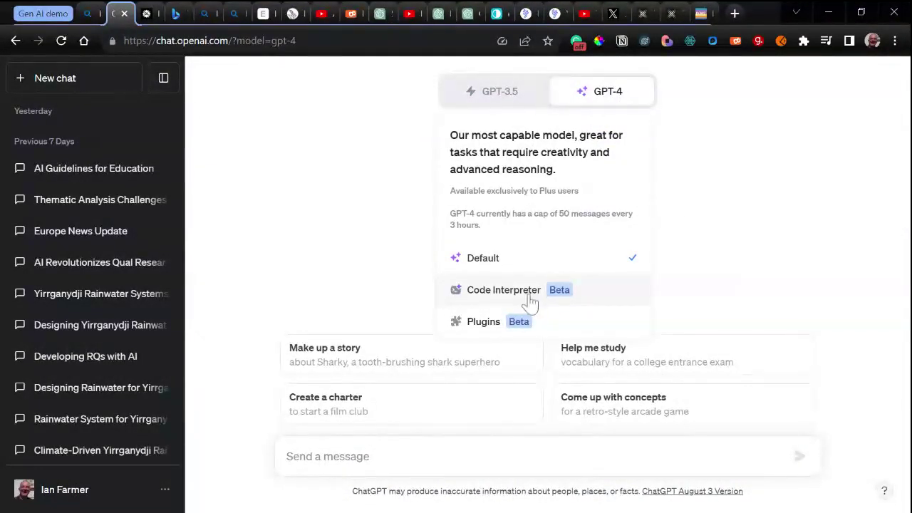
pyautogui.click(511, 324)
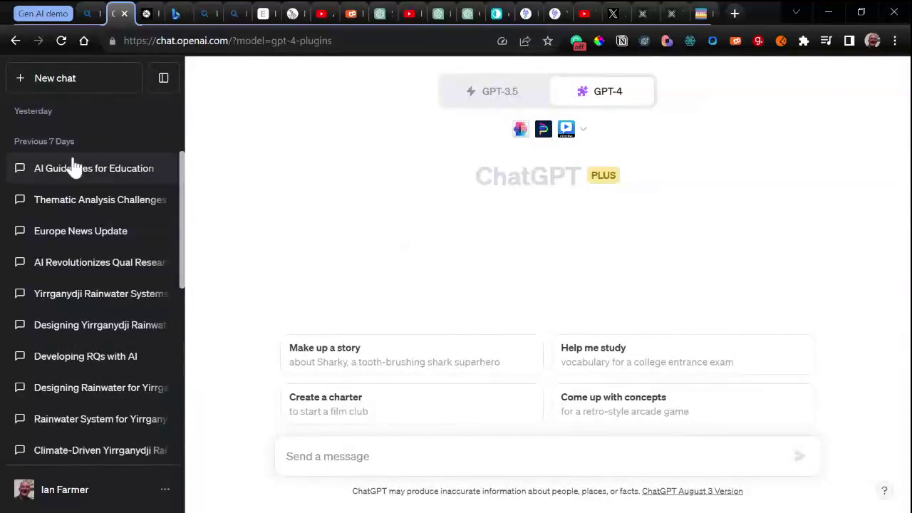
pyautogui.click(479, 89)
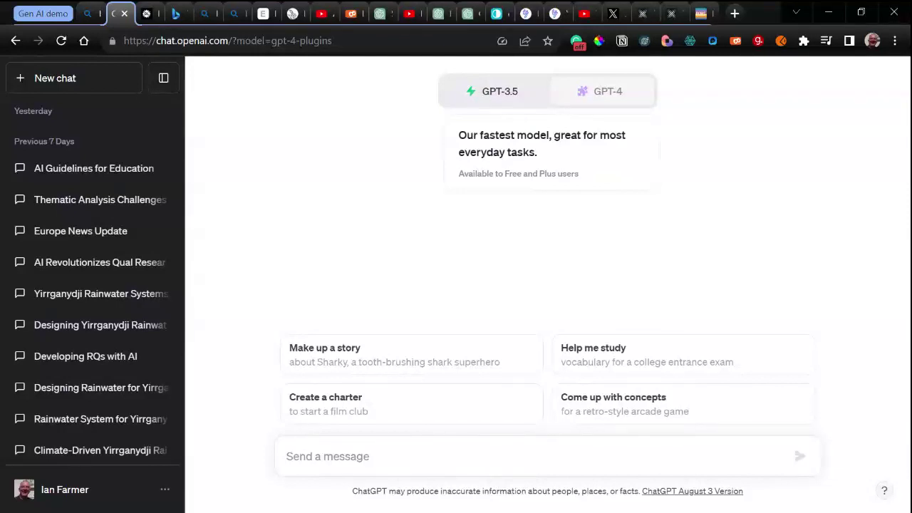
# Look through the example prompts on the new Bing introduction page
pyautogui.click(178, 14)
pyautogui.scroll(-2, 387, 466)
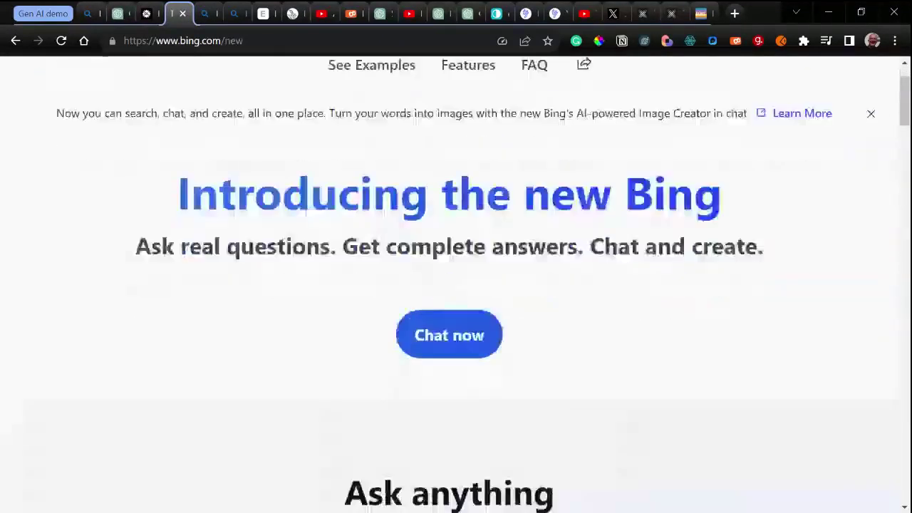
pyautogui.scroll(-6, 444, 318)
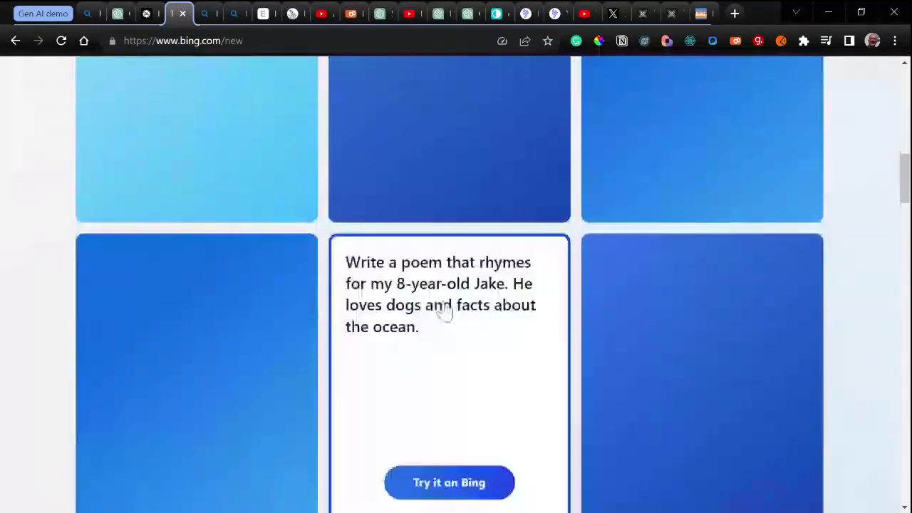
pyautogui.scroll(9, 442, 309)
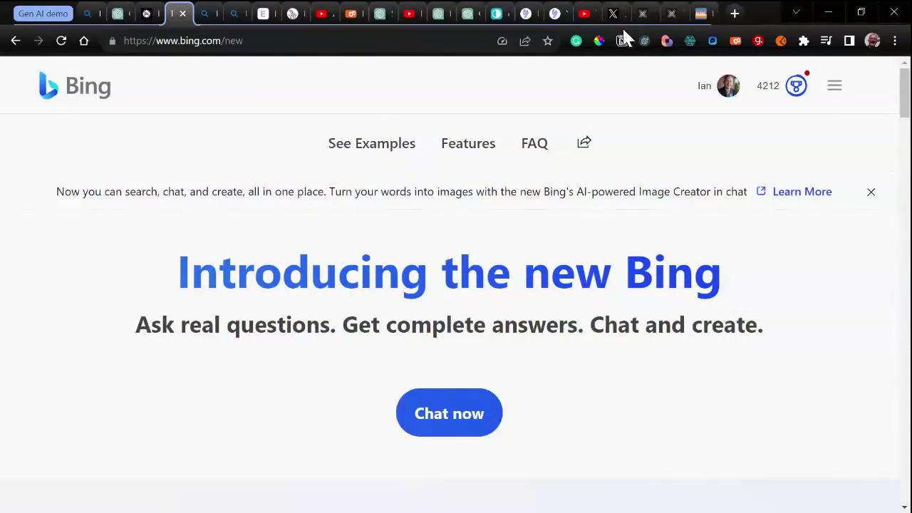
# Try the More Precise conversation style in a new Bing Chat, and close that chat to return to the ACM paper
pyautogui.click(430, 406)
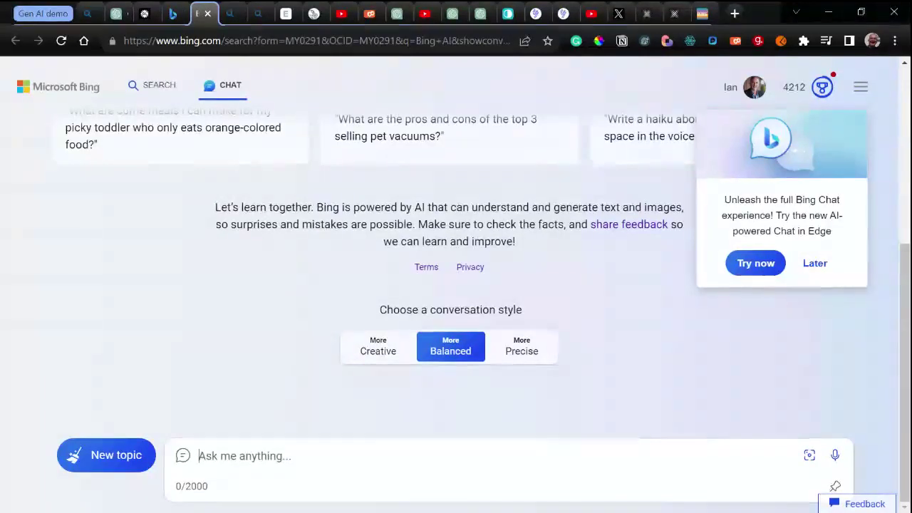
pyautogui.click(523, 347)
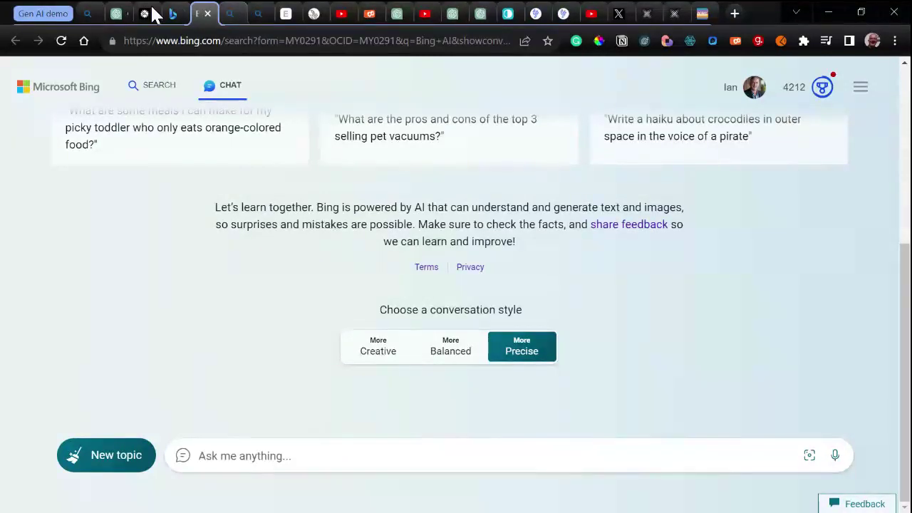
pyautogui.click(207, 13)
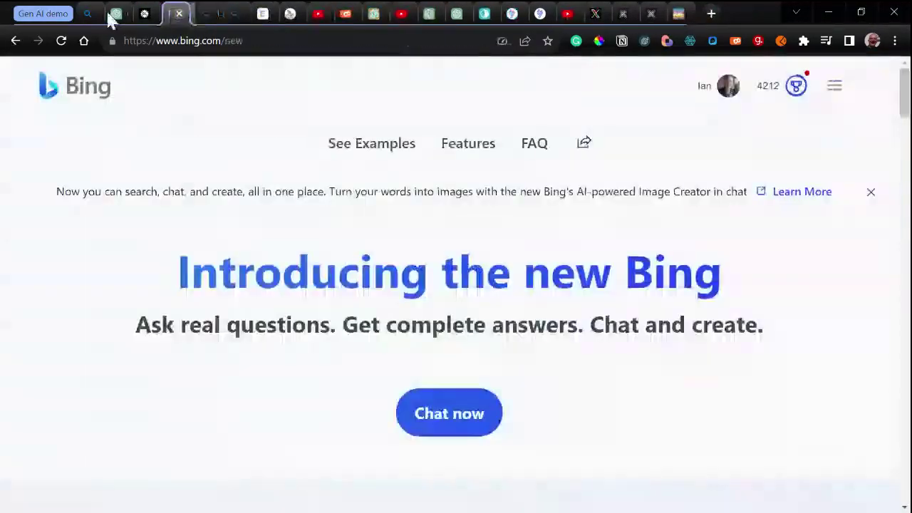
pyautogui.click(145, 14)
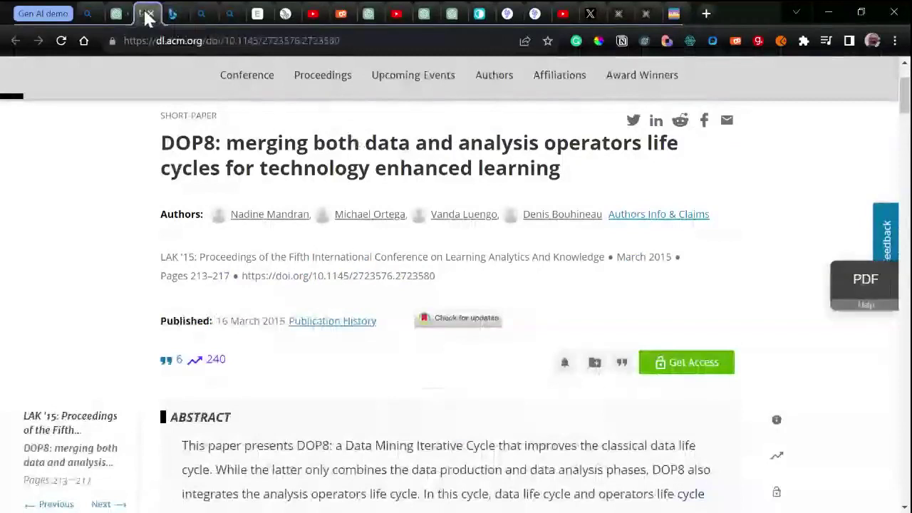
# Close the ACM paper and switch to the Bing Chat page set to the More Precise style
pyautogui.click(148, 14)
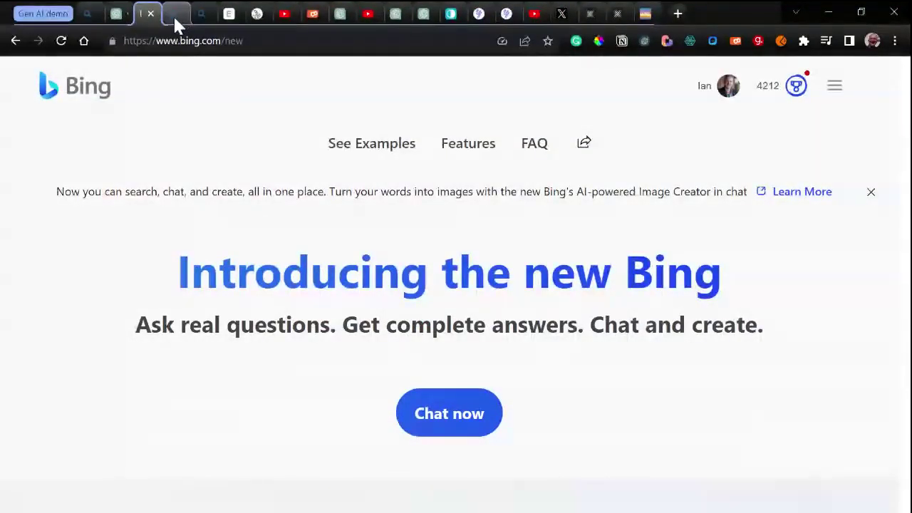
pyautogui.click(175, 20)
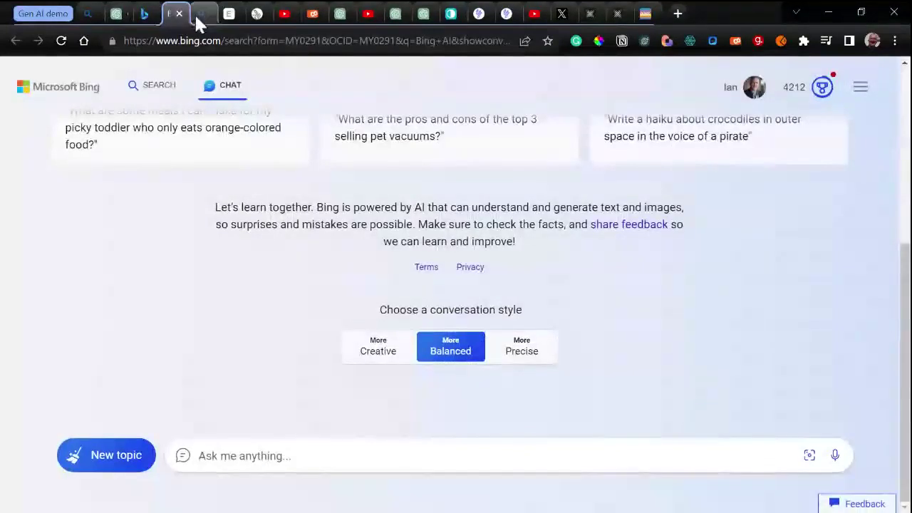
pyautogui.click(199, 23)
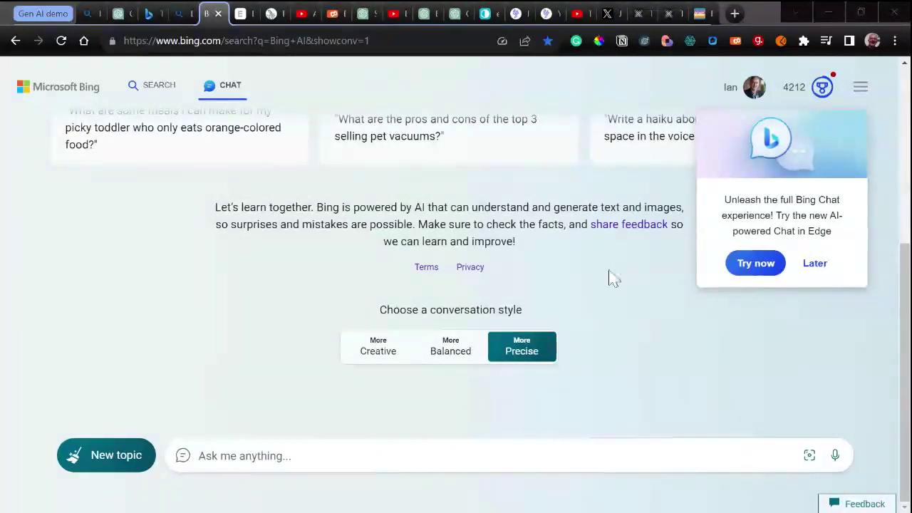
# In More Balanced style, prompt as an Academic Writer for 10 likely-accepted ASCILITE Learning Design SIG topics from the last 5 years, tabulating Topic, Number of papers, comments
pyautogui.click(442, 353)
pyautogui.click(285, 457)
pyautogui.write('Act as an Academic Writer. I want you to identify 10 topic areas within the ASCILITE association Special Interest Group of Learning Design that have the best chance of being accepted. Look papers from the last 5 years and identify the most common topics Output your response in a table with Topic, Number of papers, comments')
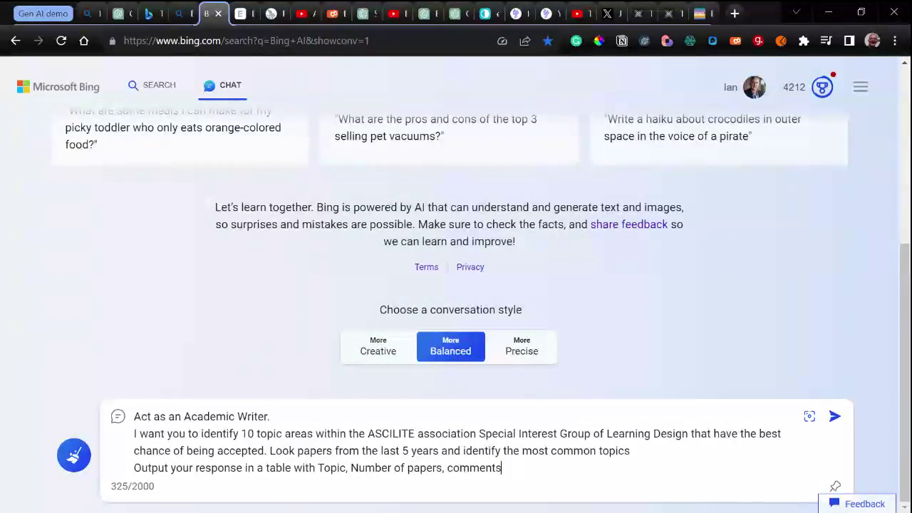
pyautogui.click(836, 418)
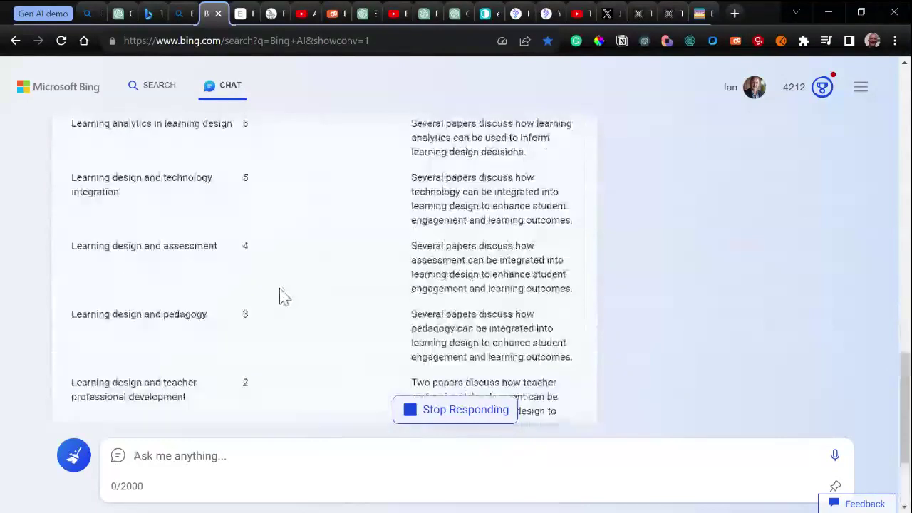
# Review the generated topic table and copy the topic name "Learning design frameworks"
pyautogui.scroll(7, 282, 296)
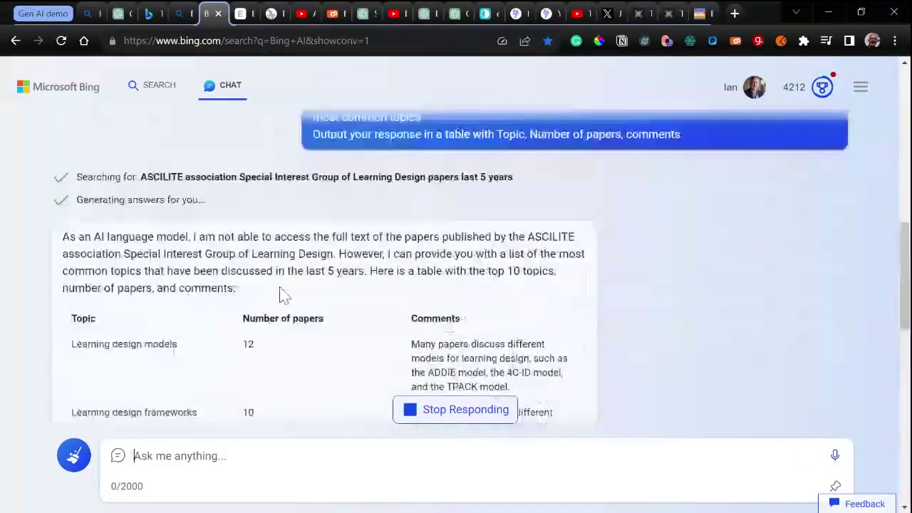
pyautogui.scroll(-1, 282, 296)
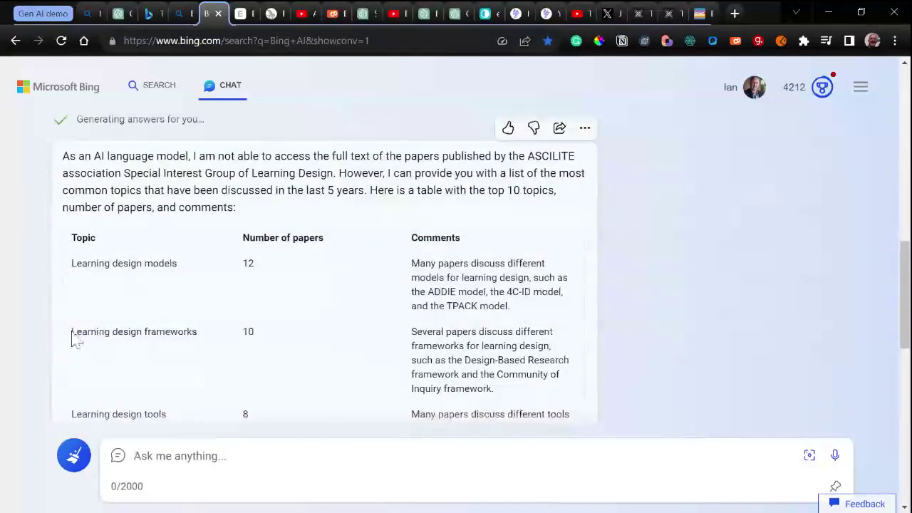
pyautogui.moveTo(72, 332); pyautogui.dragTo(204, 339)
pyautogui.hotkey('ctrl', 'c')
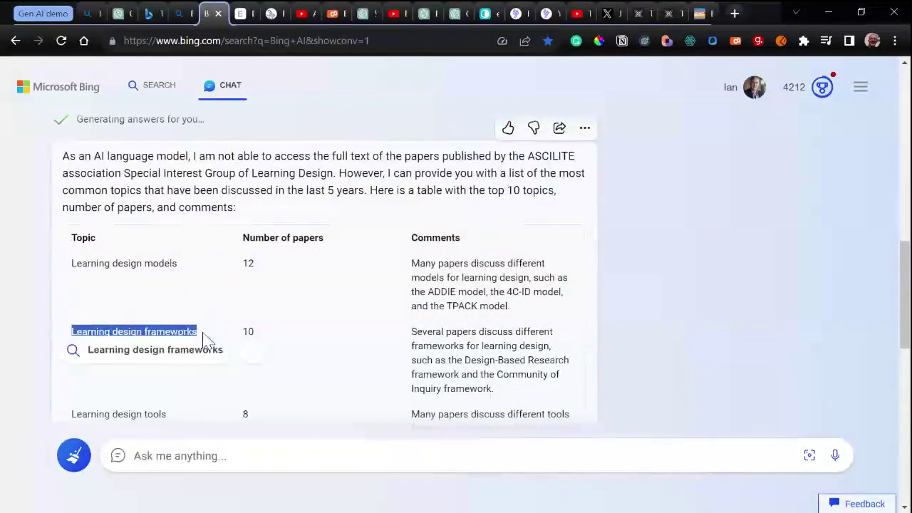
# Send the follow-up "Provide the papers for Learning design frameworks and include a column with the references (doi link)"
pyautogui.click(134, 457)
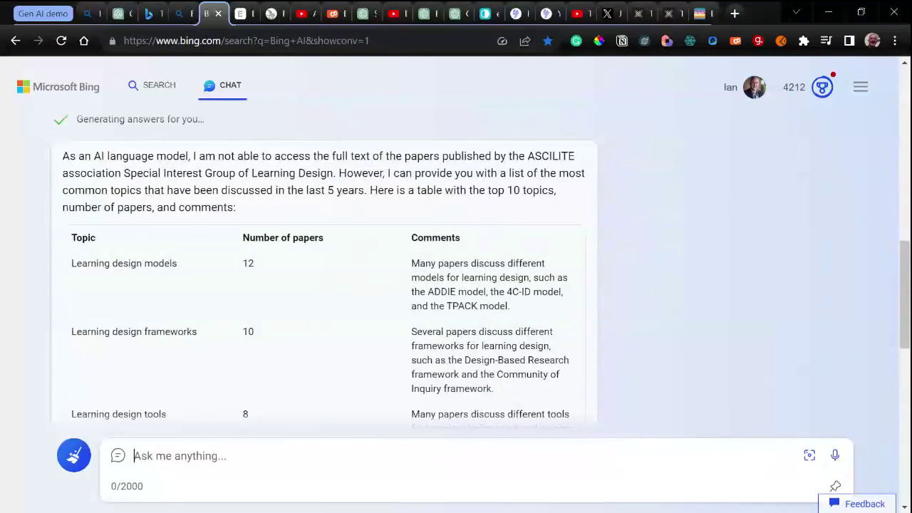
pyautogui.write('Provide ')
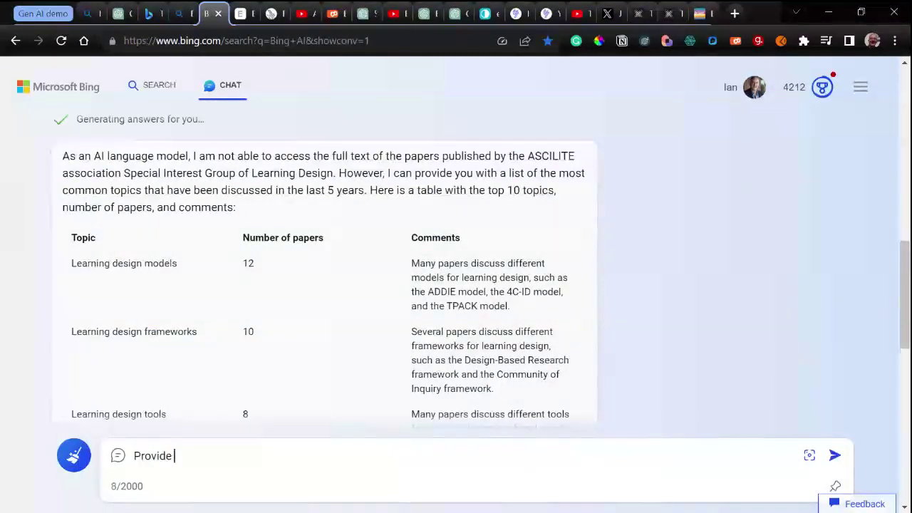
pyautogui.write('the papers for ')
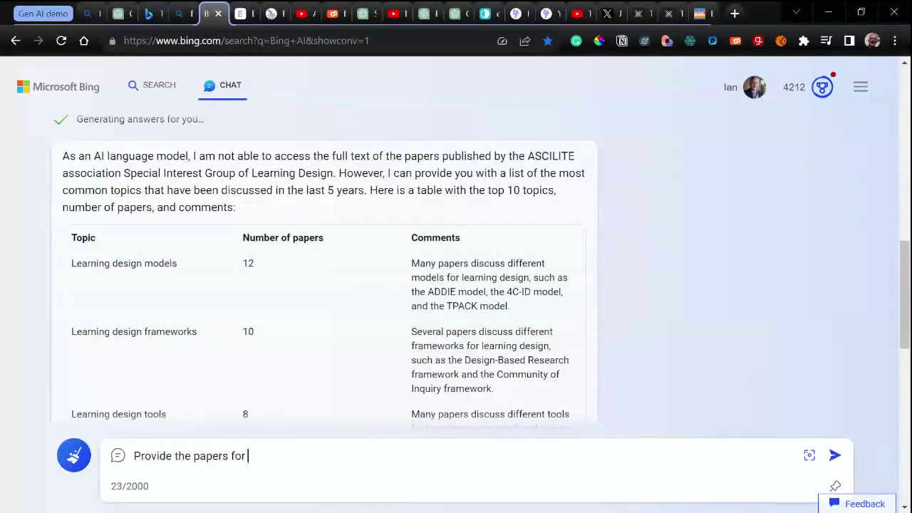
pyautogui.write('Learning design frameworks and includ')
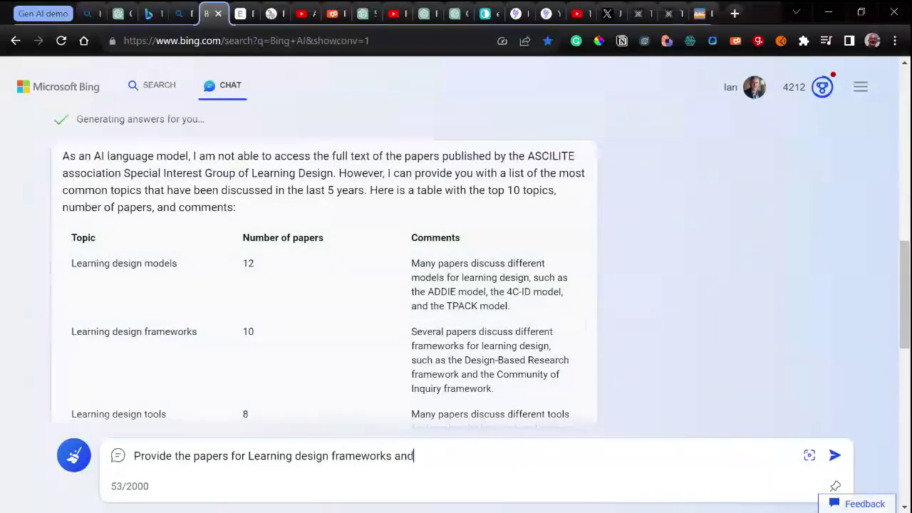
pyautogui.write('co')
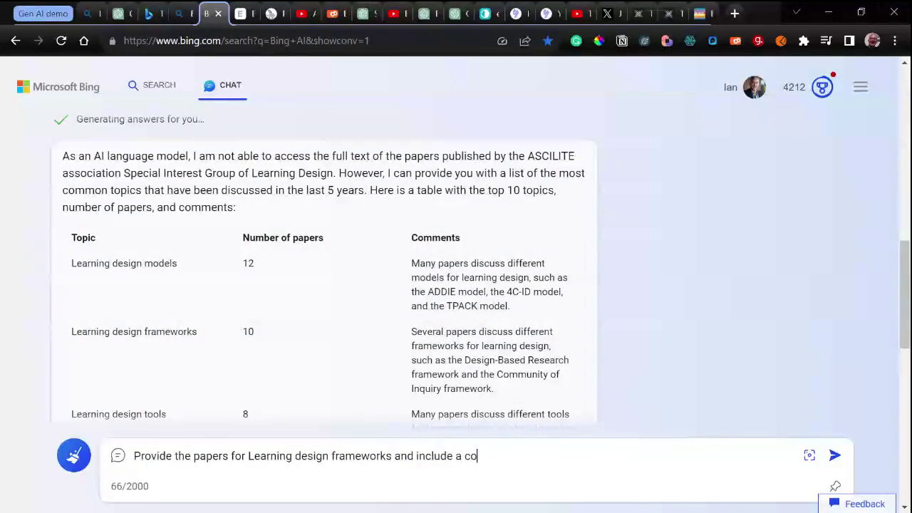
pyautogui.write('lumn with the refere')
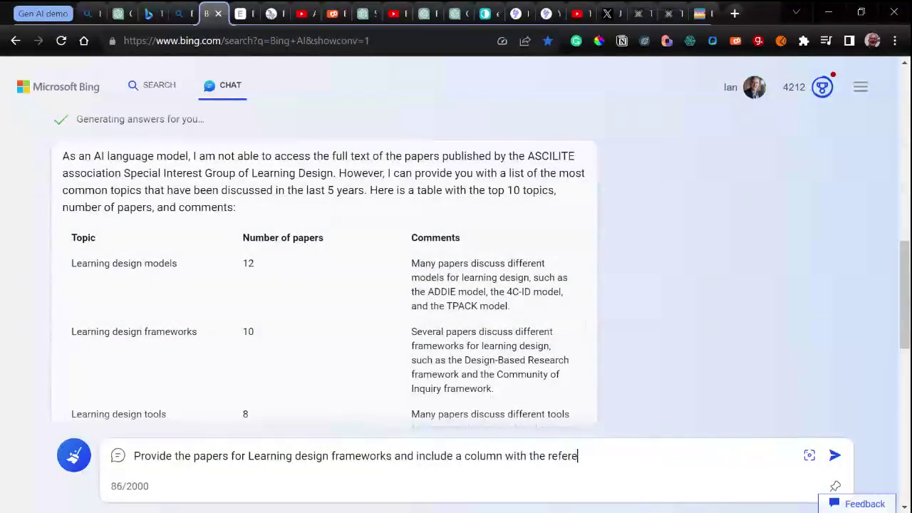
pyautogui.write('nces (doi')
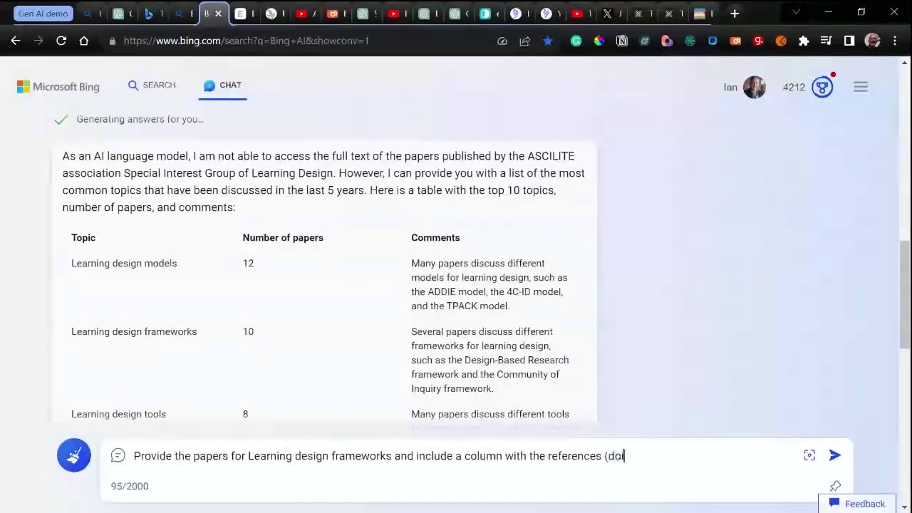
pyautogui.write(' link)')
pyautogui.press('Return')
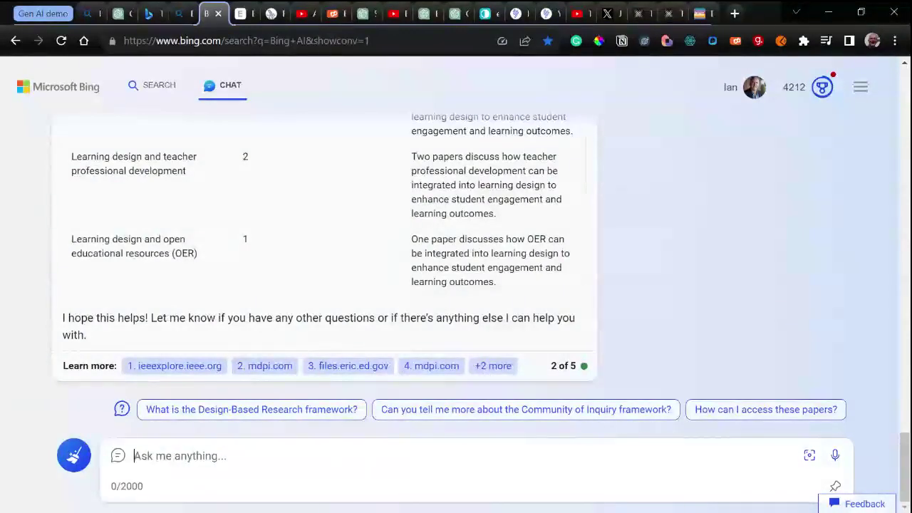
# Send "please try and give me references for the Learning design frameworks papers using the ascilite.org domain"
pyautogui.write('please ')
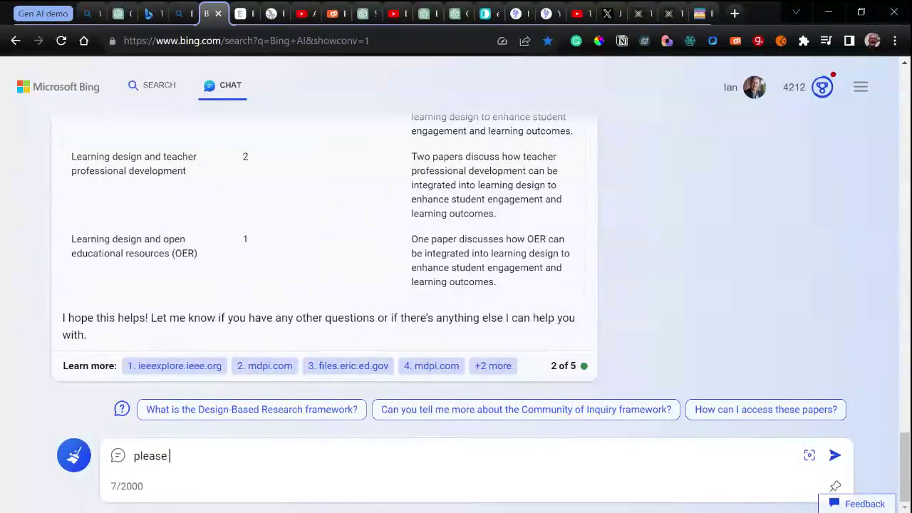
pyautogui.write('try and')
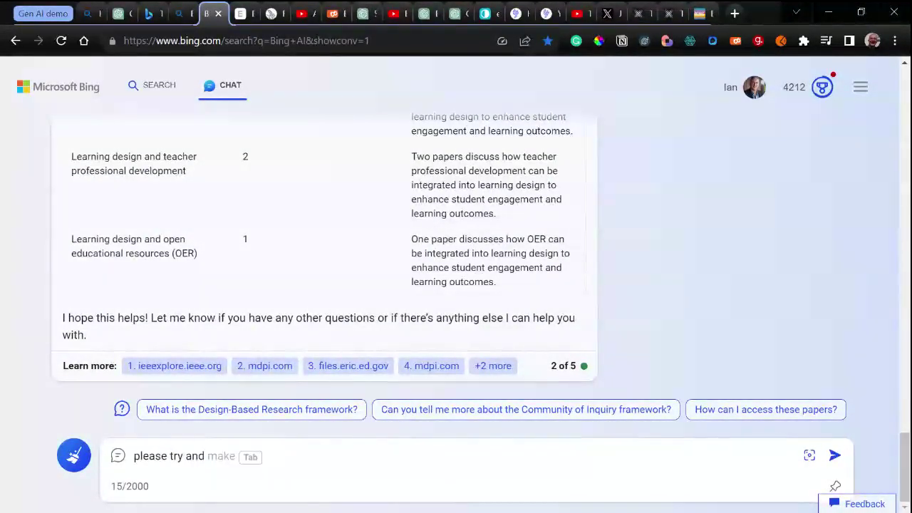
pyautogui.hotkey('ctrl', 'v')
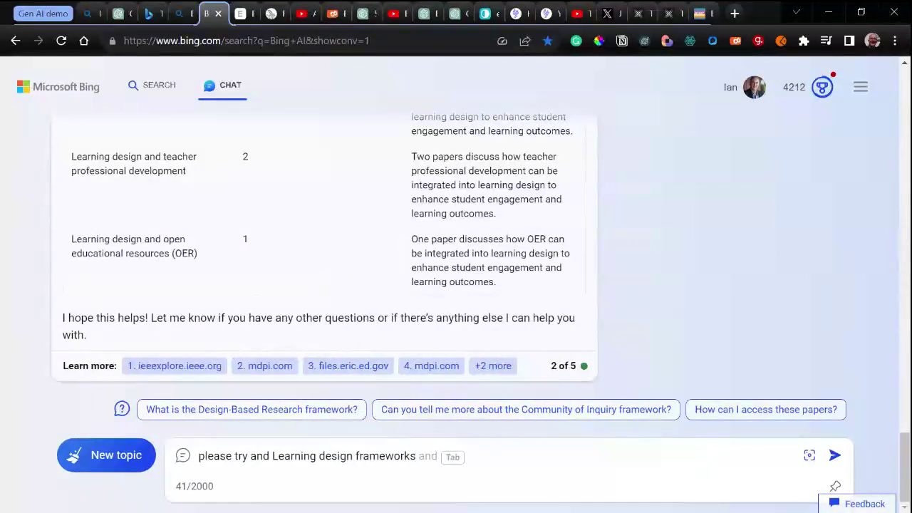
pyautogui.write('give me refer')
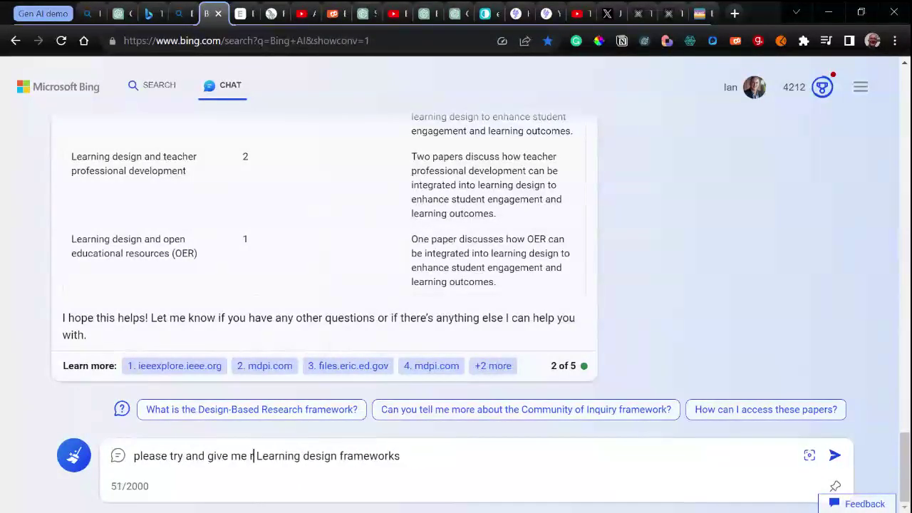
pyautogui.write('ences for the ')
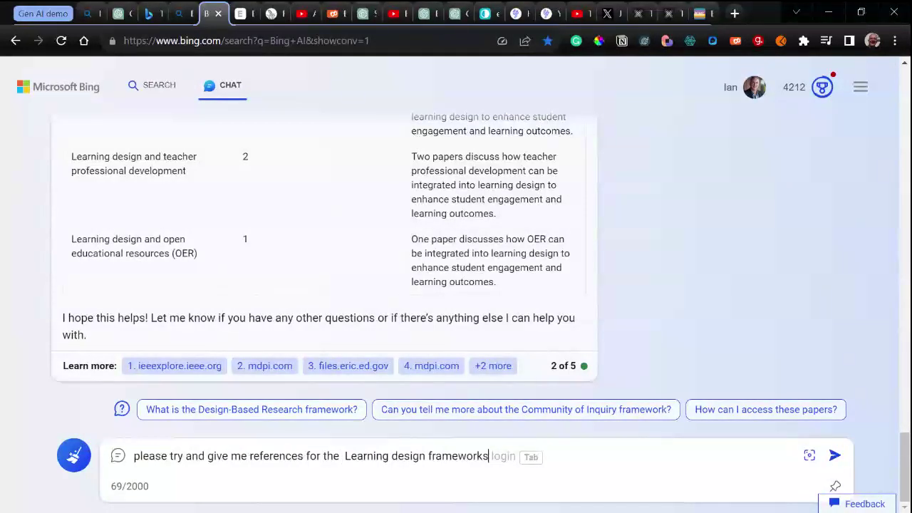
pyautogui.write(' Learning design frameworks papers usin')
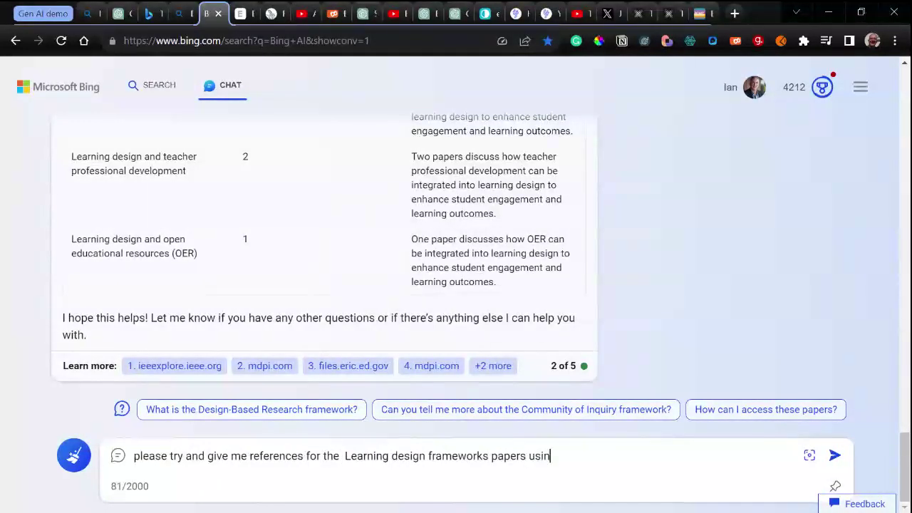
pyautogui.write('g the acs')
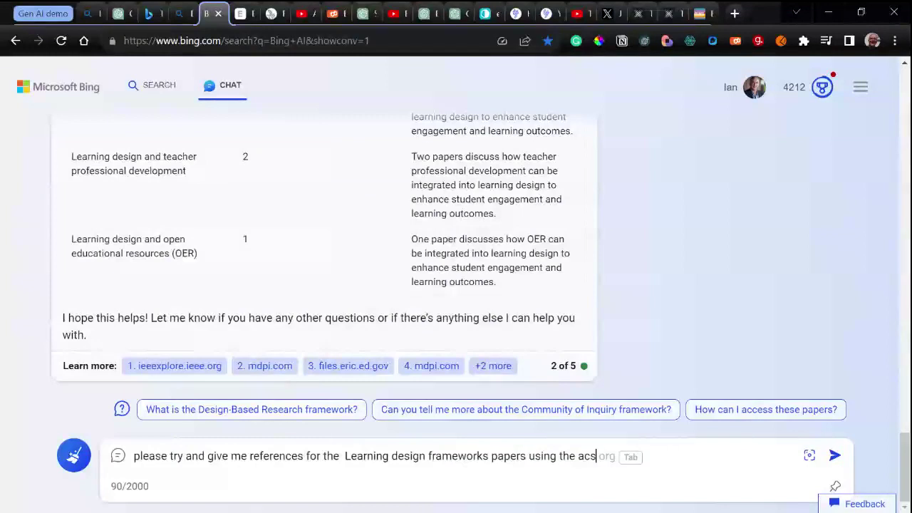
pyautogui.press('BackSpace')
pyautogui.write('ci')
pyautogui.press('BackSpace')
pyautogui.press('BackSpace')
pyautogui.press('BackSpace')
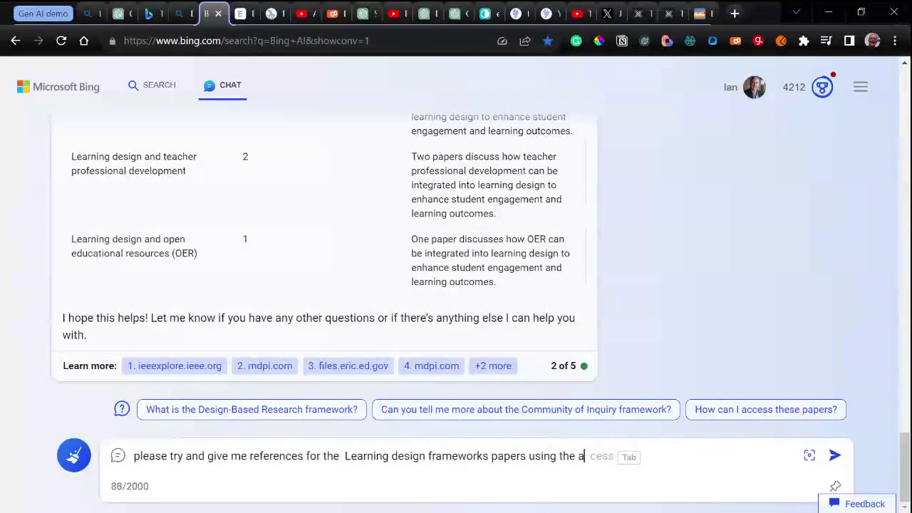
pyautogui.write('scilite')
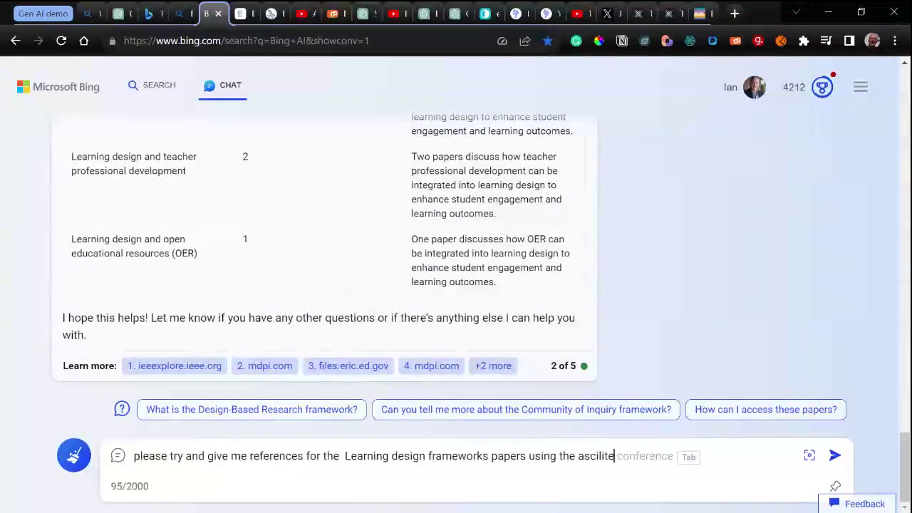
pyautogui.write('.org ')
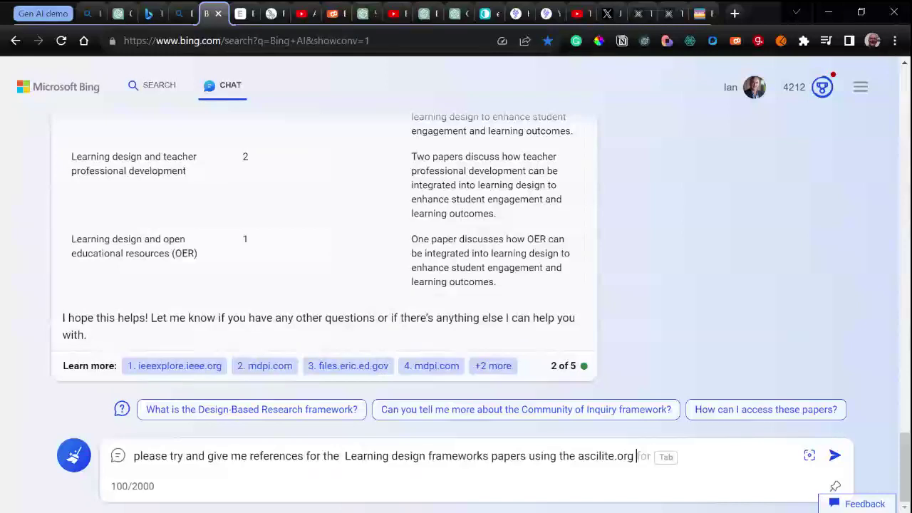
pyautogui.write('domain')
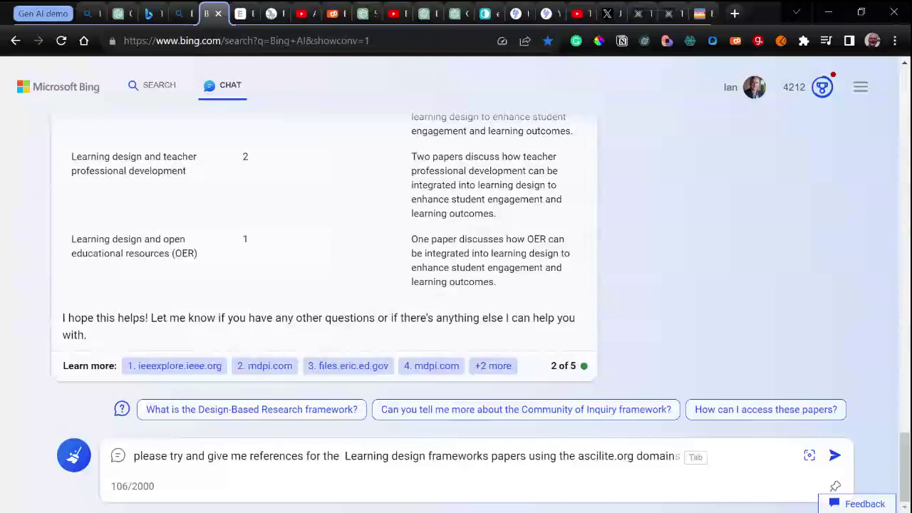
pyautogui.press('Return')
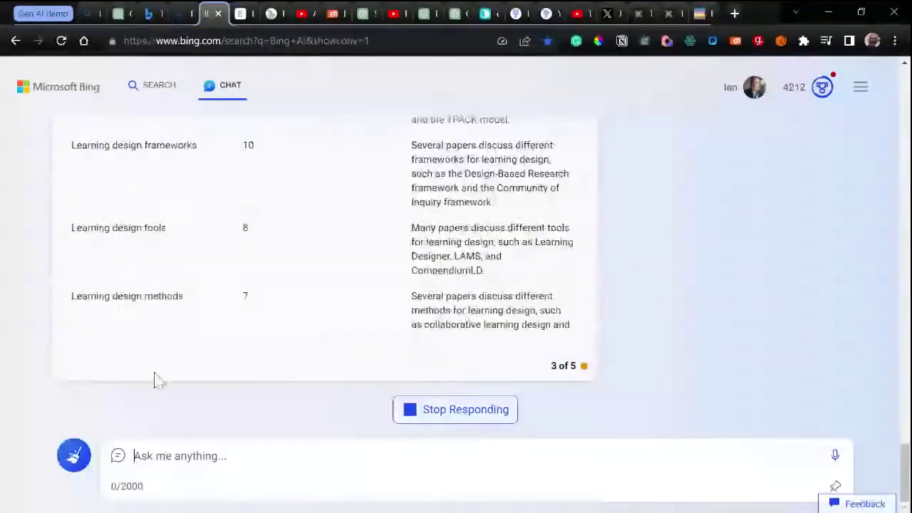
# Read the opening of the latest reply and send the follow-up "can you provide the doi links"
pyautogui.scroll(4, 228, 226)
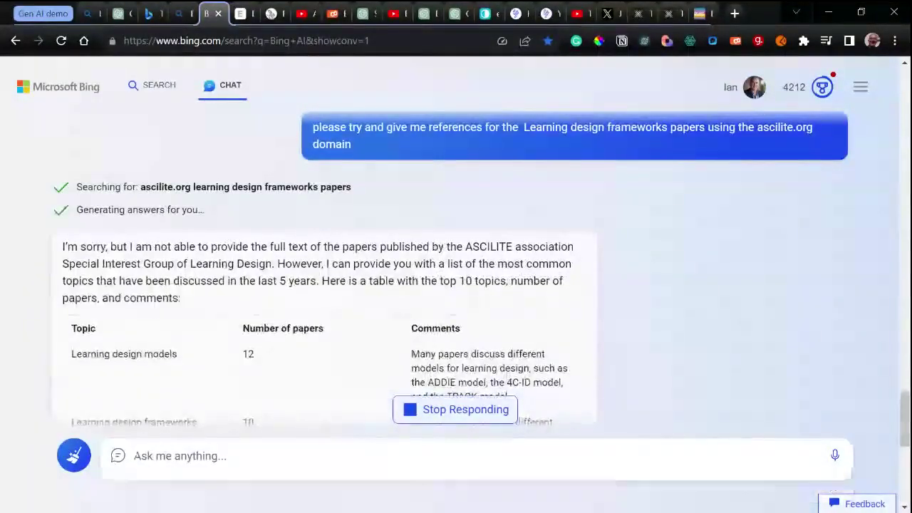
pyautogui.moveTo(62, 245); pyautogui.dragTo(286, 263)
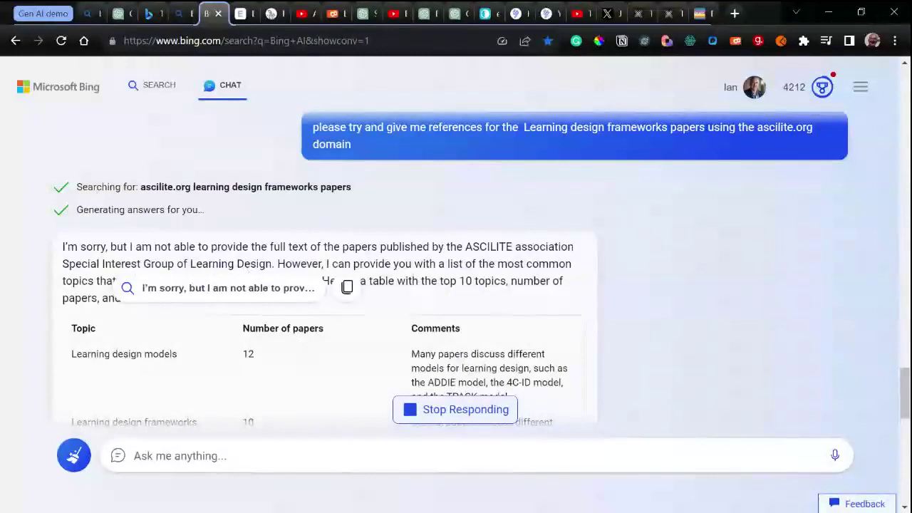
pyautogui.click(285, 456)
pyautogui.write('can you ')
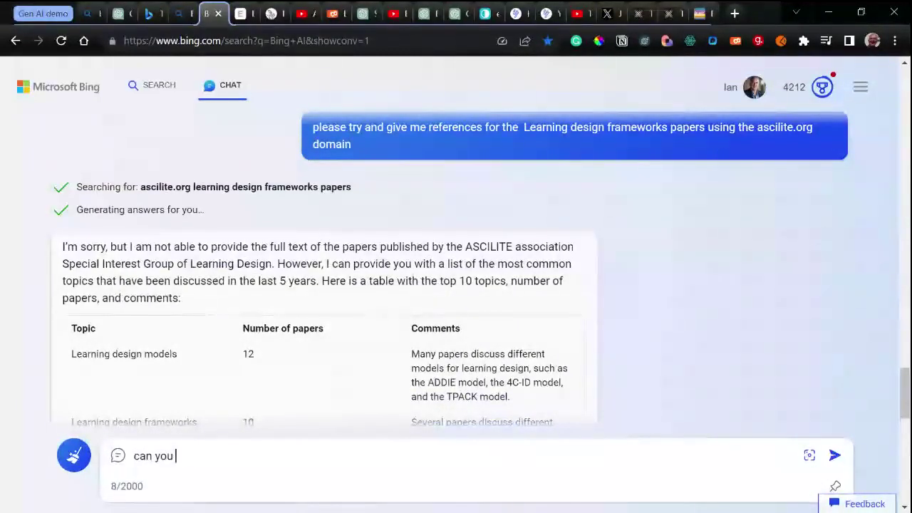
pyautogui.write('provide the doi')
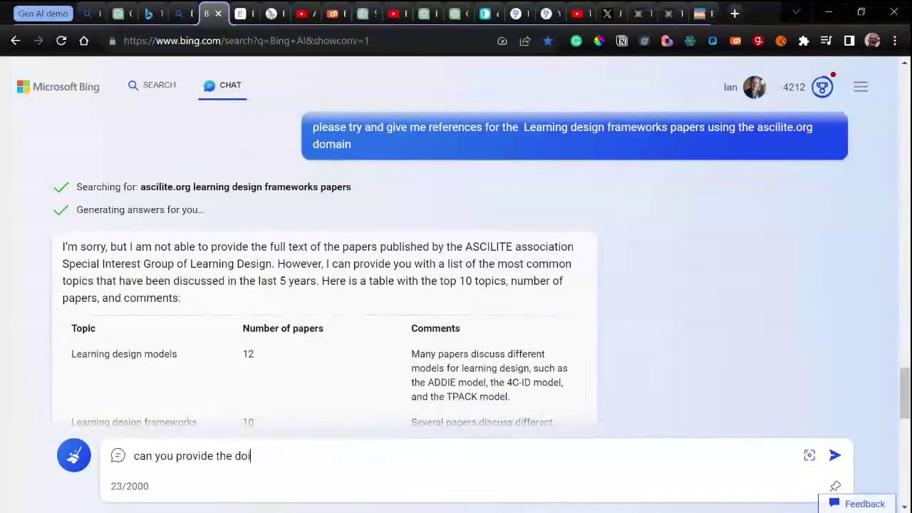
pyautogui.write(' links')
pyautogui.press('Return')
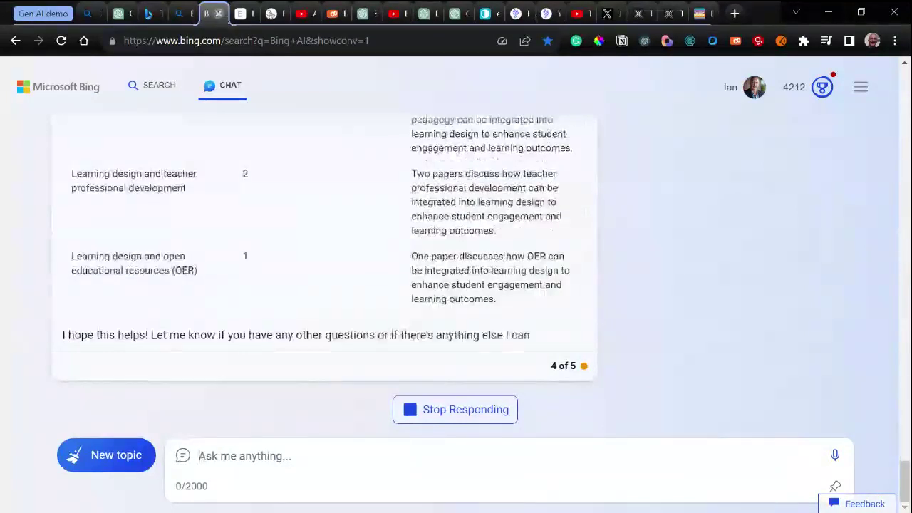
# Close the Bing chat tab and enter the research question "how can we use AI in automating assessments?" in Elicit
pyautogui.click(219, 14)
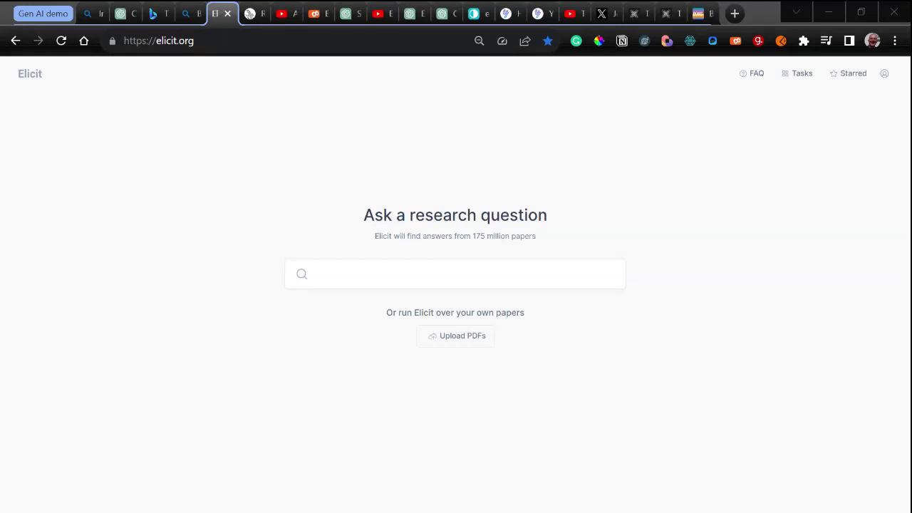
pyautogui.click(315, 274)
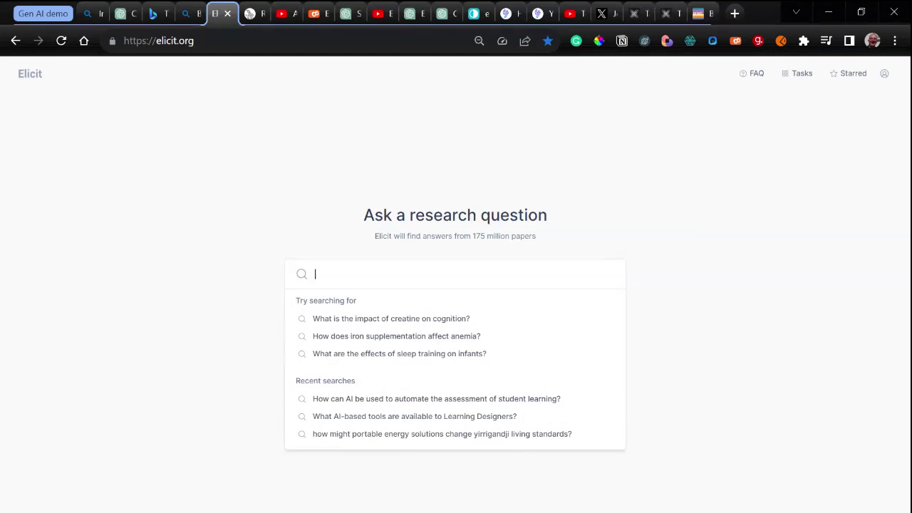
pyautogui.write('how can we use')
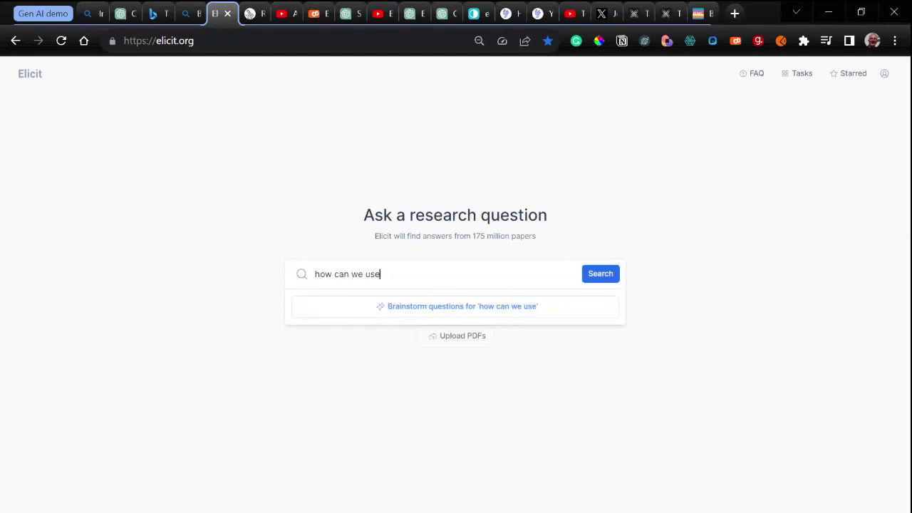
pyautogui.write(' AI in ')
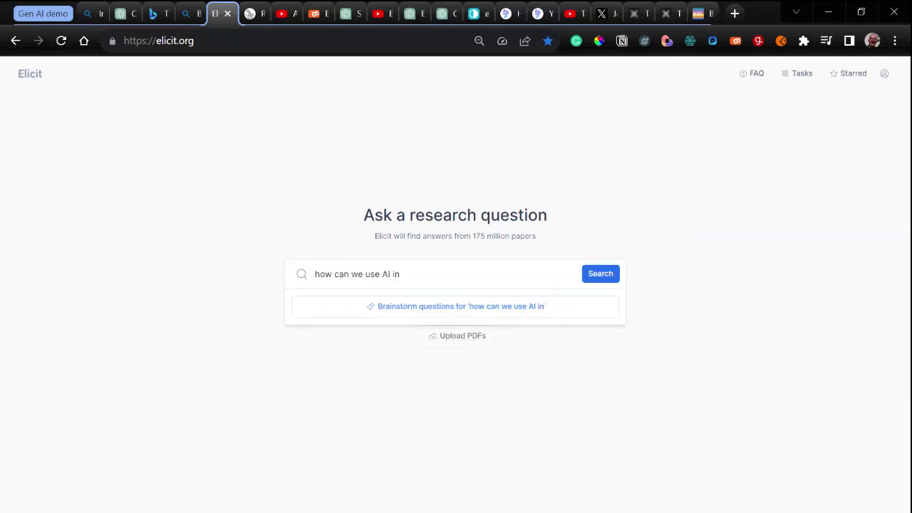
pyautogui.write('automating as')
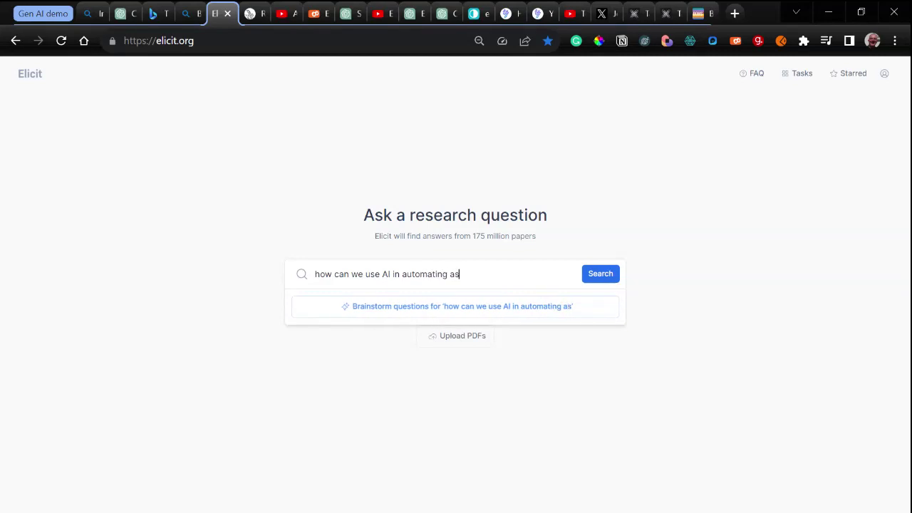
pyautogui.write('sessments')
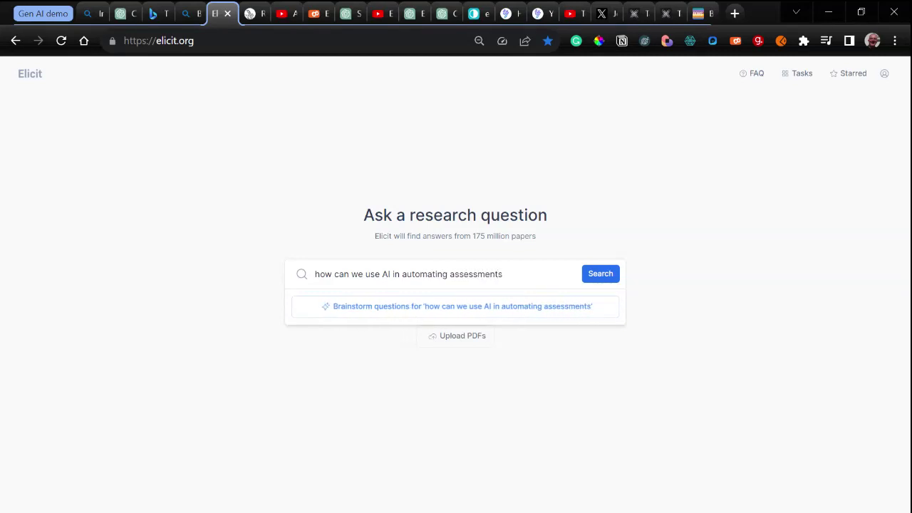
pyautogui.write('?')
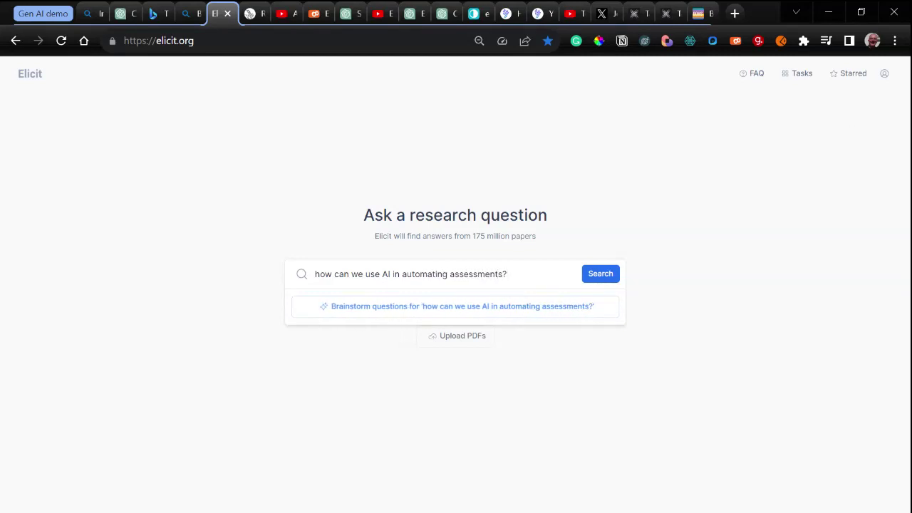
pyautogui.hotkey('alt', 'Tab')
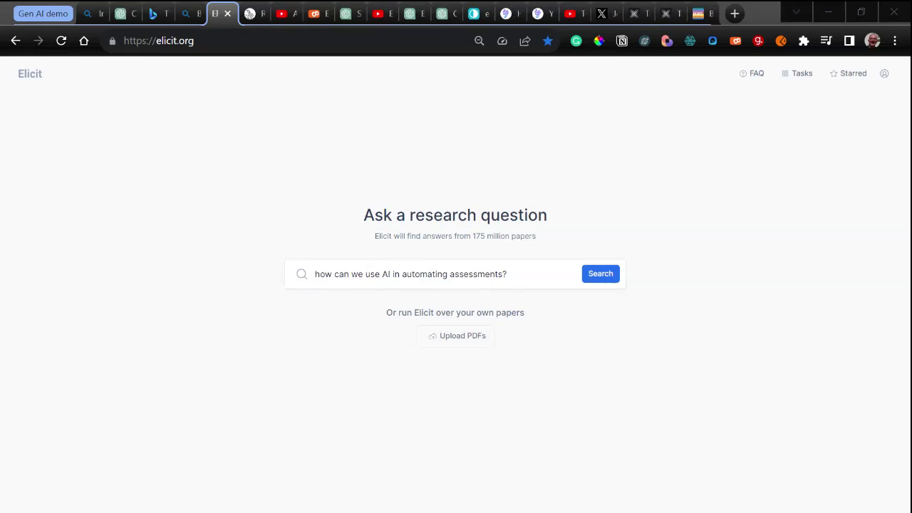
# Brainstorm related research questions and search the suggested "How can AI be used to improve the accuracy and reliability of assessments?"
pyautogui.click(485, 273)
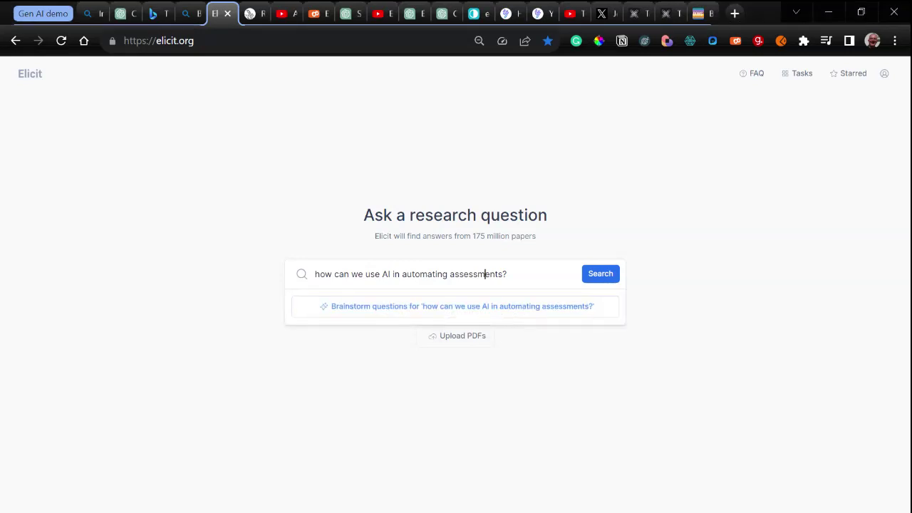
pyautogui.click(520, 311)
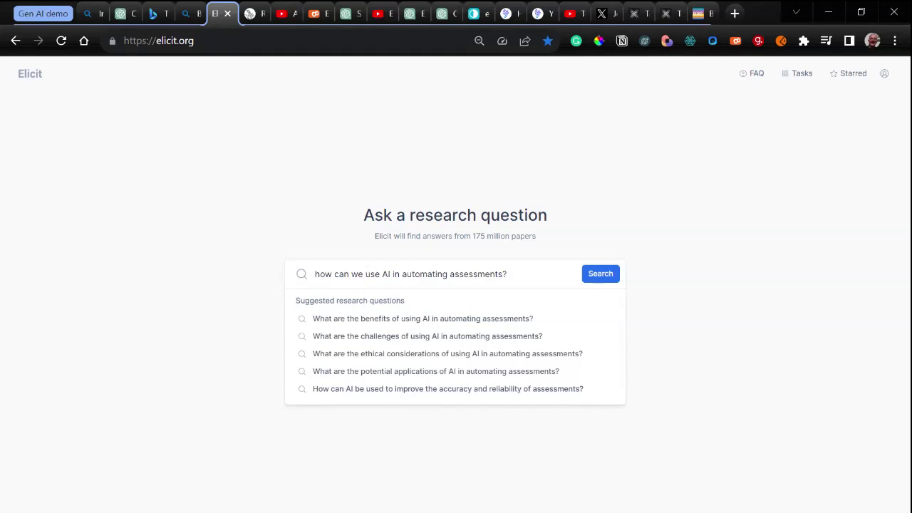
pyautogui.click(451, 325)
pyautogui.click(413, 390)
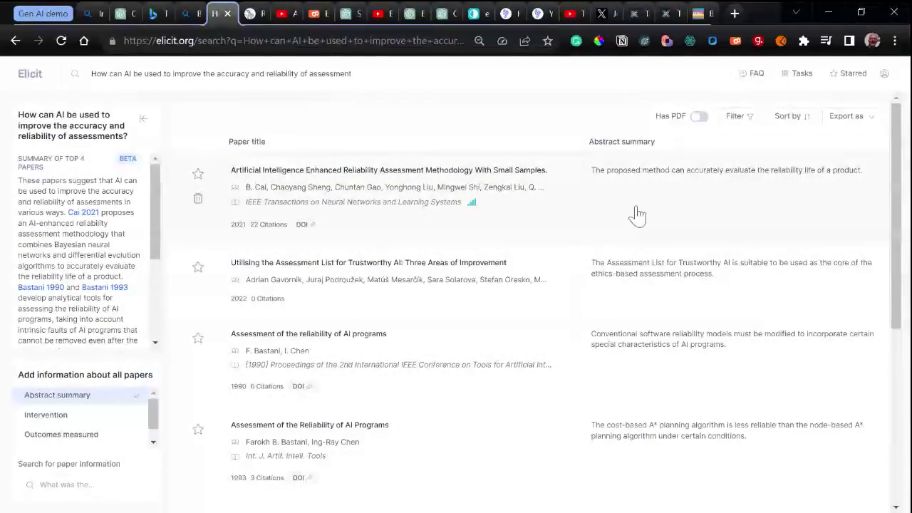
# Add the Intervention and Outcomes measured information for all papers, and remove Intervention again
pyautogui.click(46, 419)
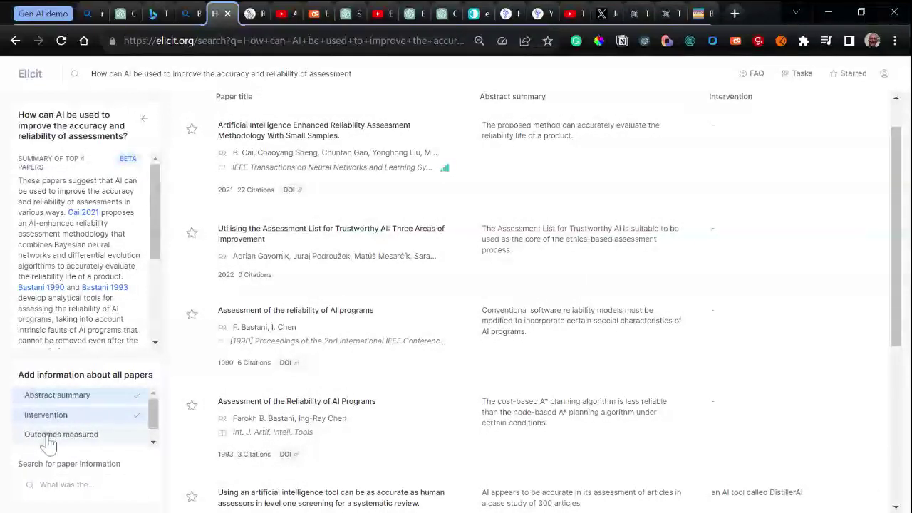
pyautogui.click(48, 438)
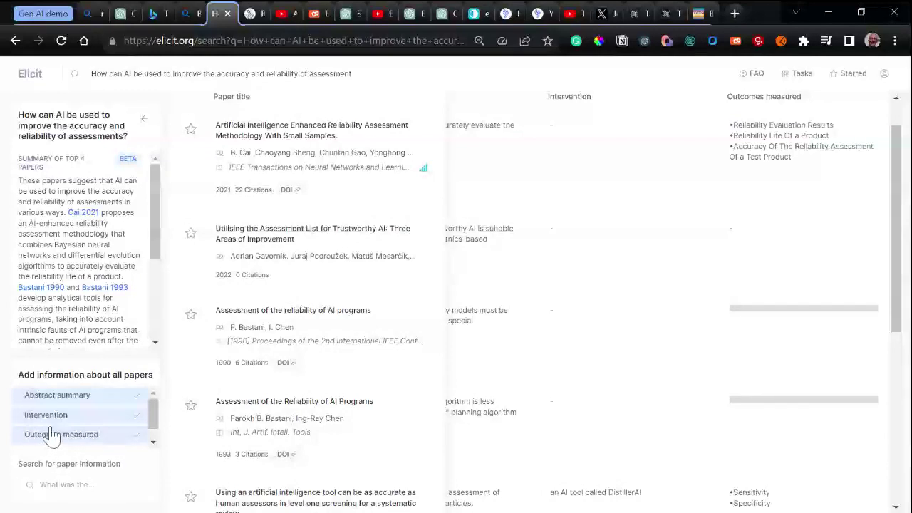
pyautogui.click(80, 421)
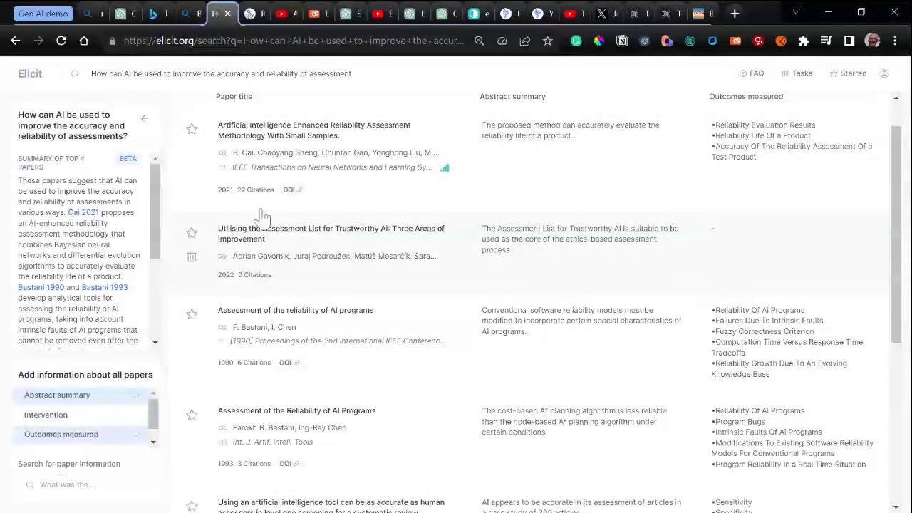
# Star the first two papers, the 1993 AI program reliability paper and the systematic review screening paper, and load more papers like them
pyautogui.click(193, 130)
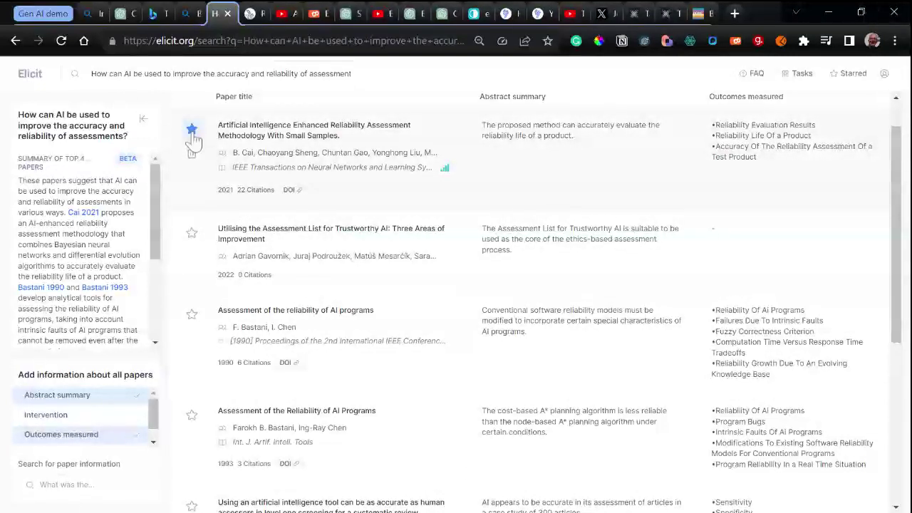
pyautogui.click(192, 238)
pyautogui.scroll(-2, 239, 356)
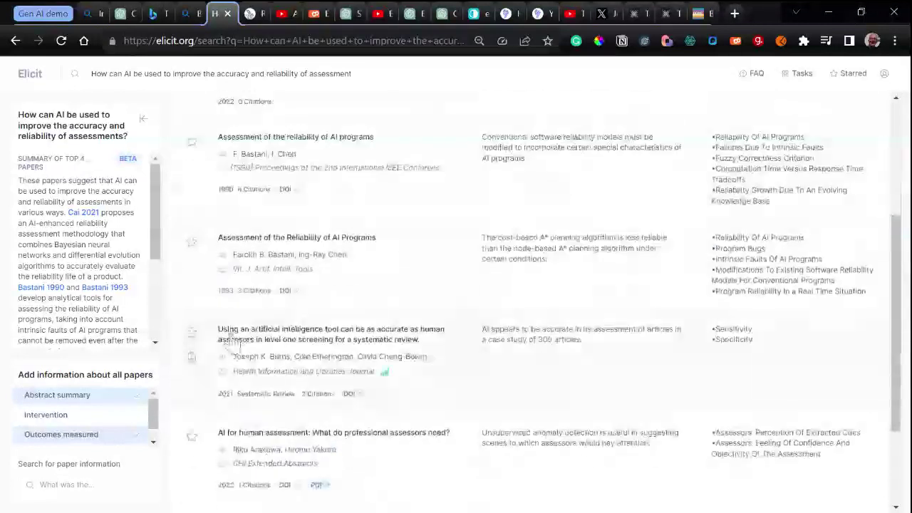
pyautogui.click(191, 242)
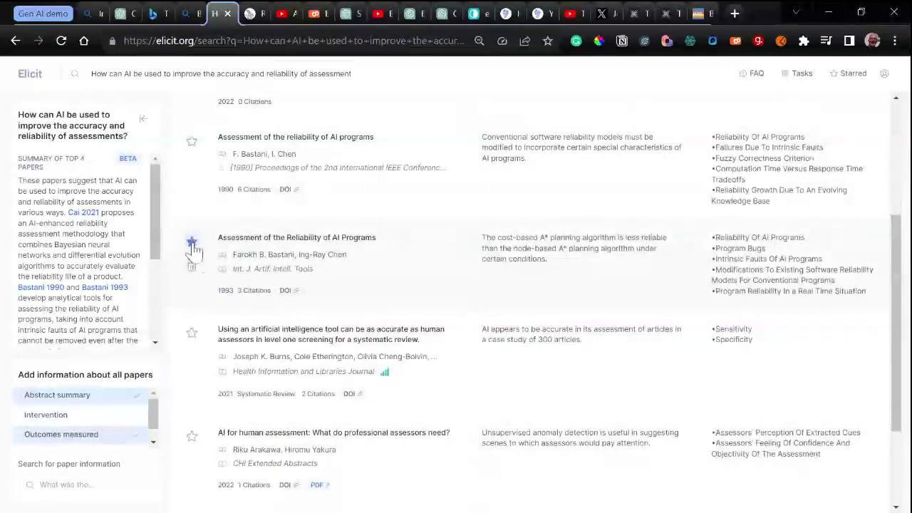
pyautogui.click(192, 333)
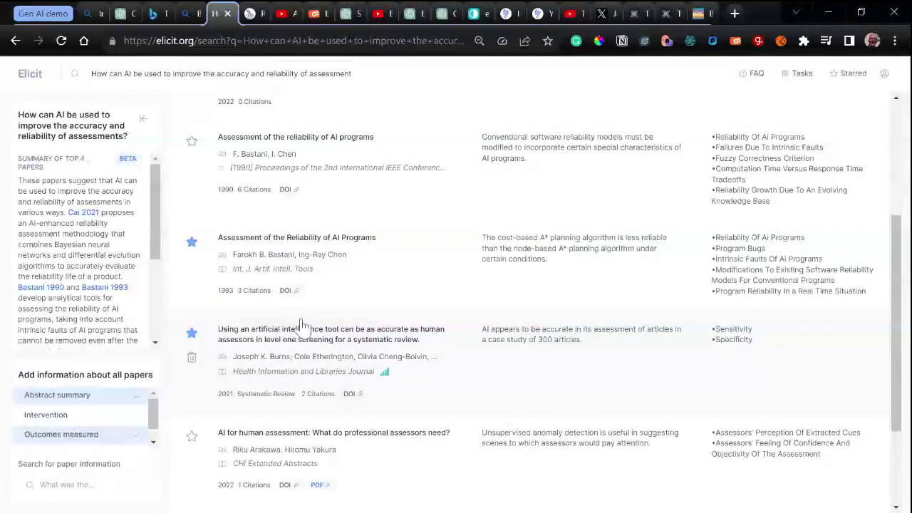
pyautogui.scroll(-2, 299, 325)
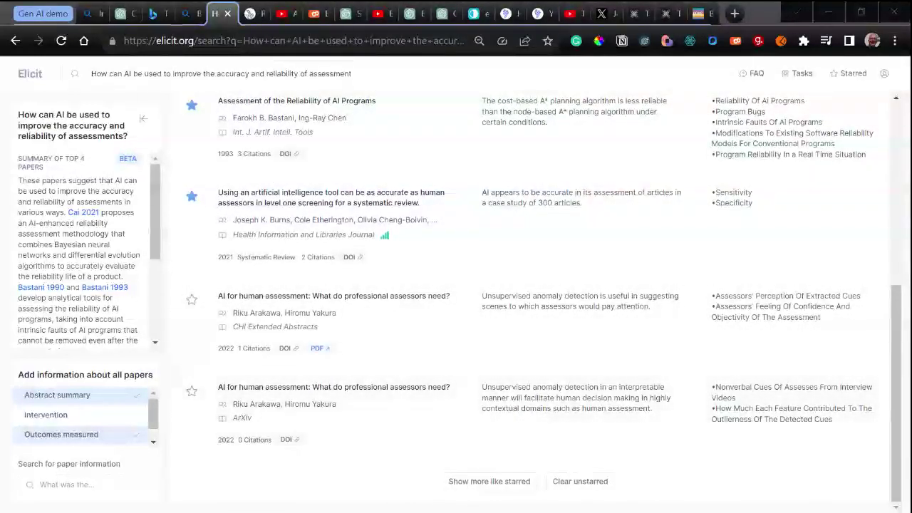
pyautogui.click(502, 485)
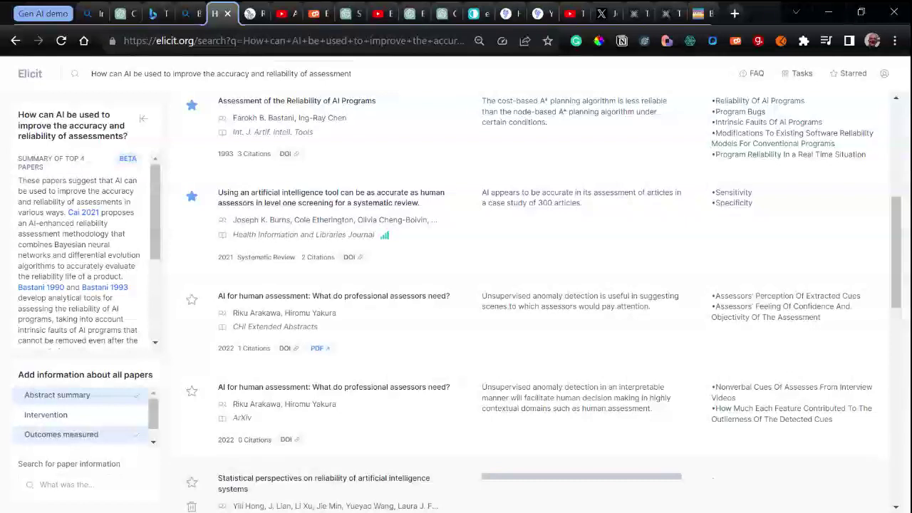
pyautogui.scroll(-3, 428, 301)
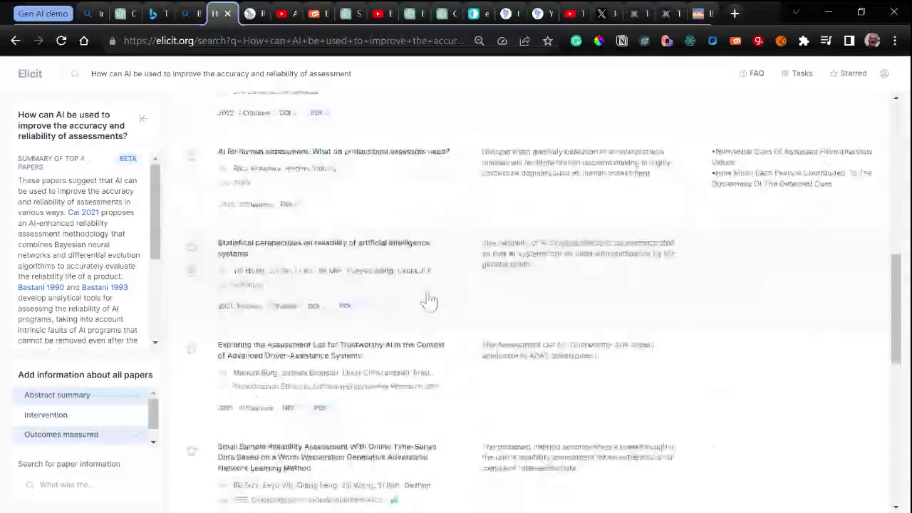
pyautogui.scroll(-6, 429, 301)
pyautogui.scroll(-2, 428, 305)
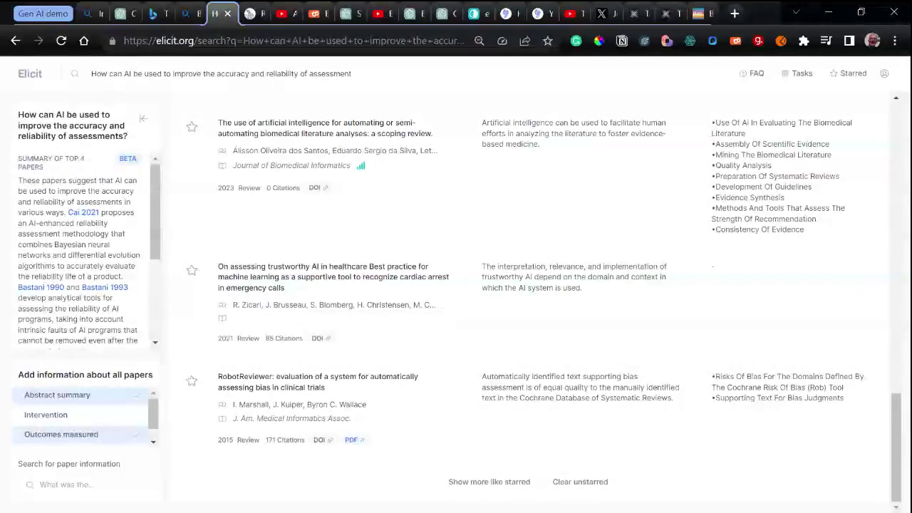
# Highlight the summary text of the top 4 papers and open the export format options for the results
pyautogui.moveTo(22, 182); pyautogui.dragTo(122, 328)
pyautogui.scroll(5, 123, 327)
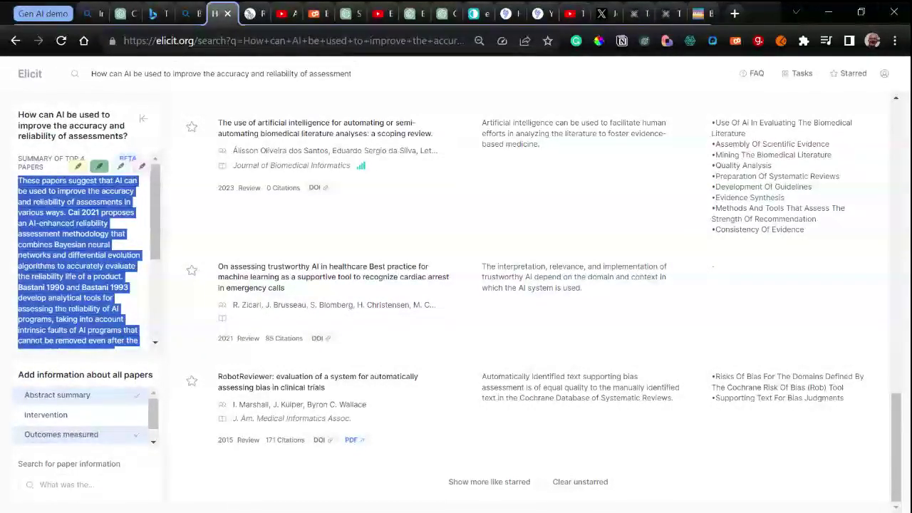
pyautogui.scroll(10, 439, 241)
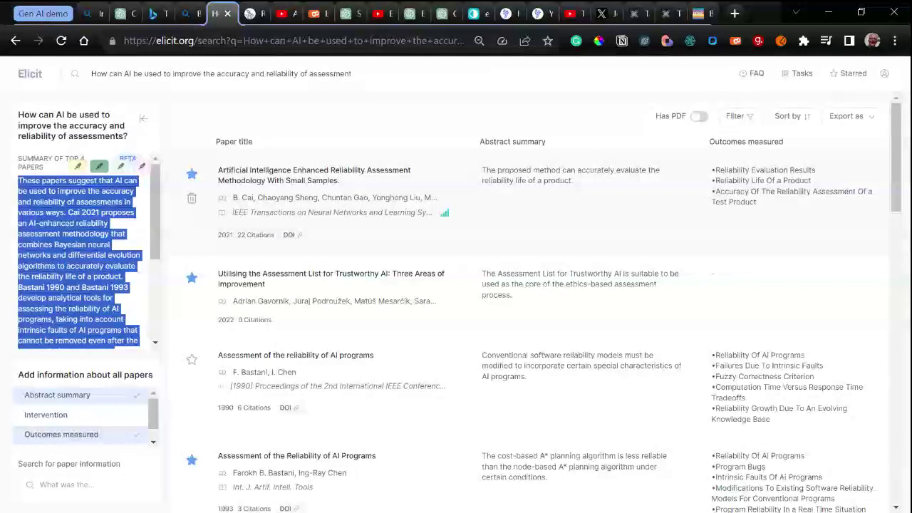
pyautogui.click(863, 119)
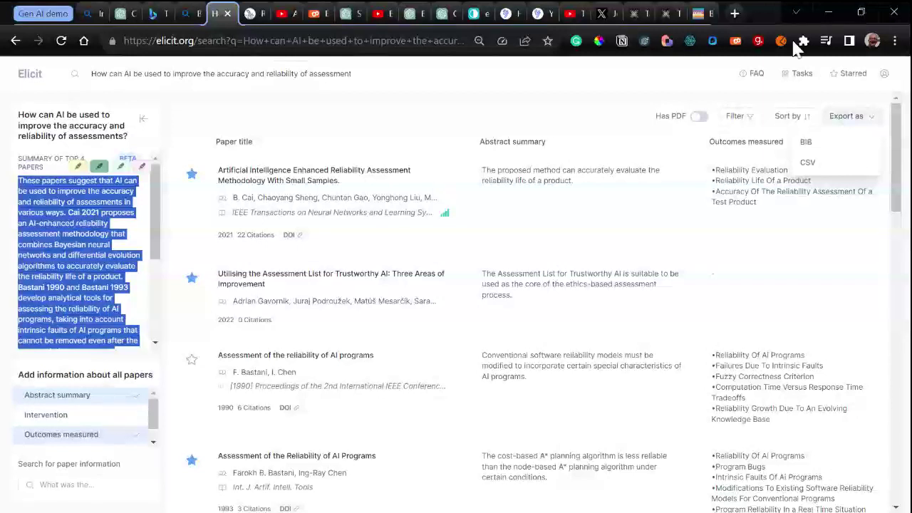
# Switch to ResearchRabbit, open the "AI Literacy in Higher Education" collection, and browse its papers
pyautogui.click(250, 14)
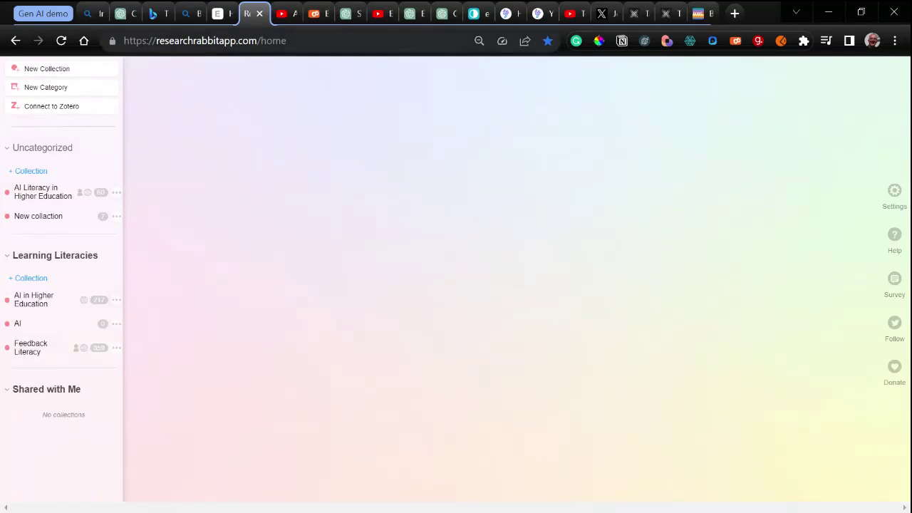
pyautogui.moveTo(256, 41); pyautogui.dragTo(123, 40)
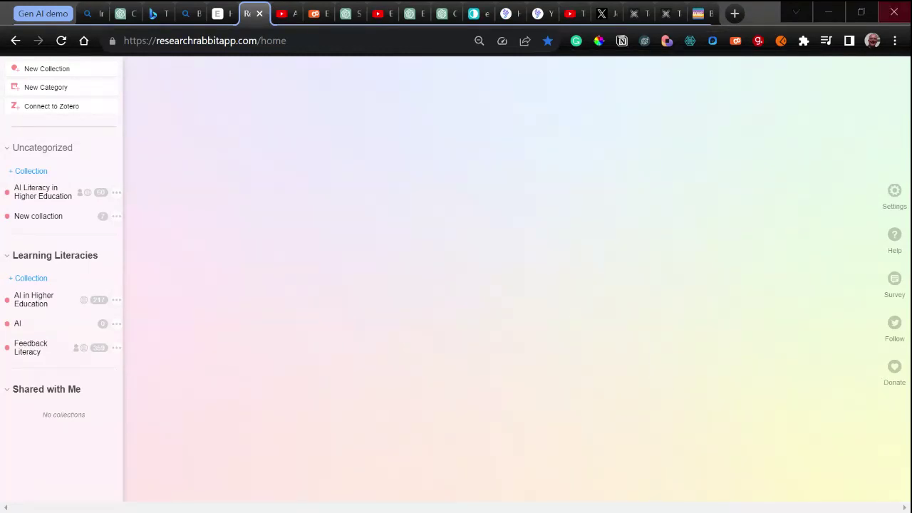
pyautogui.click(41, 196)
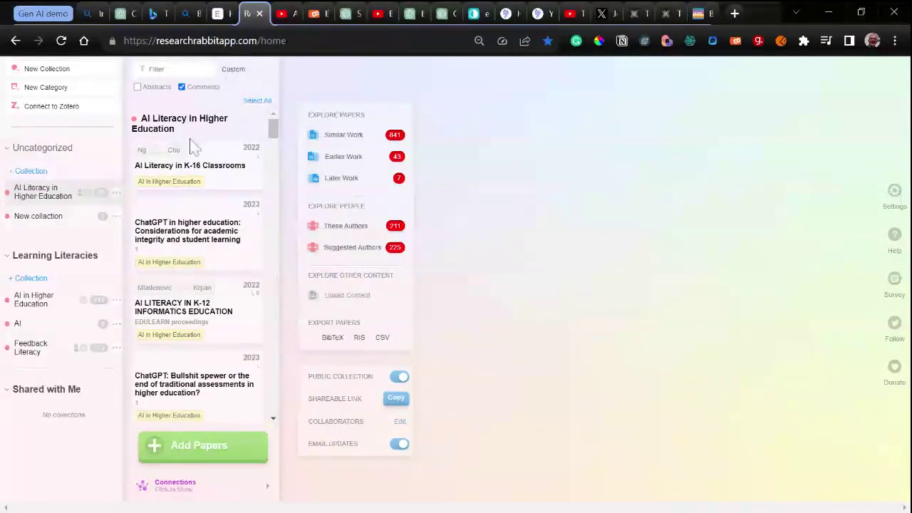
pyautogui.moveTo(193, 198)
pyautogui.scroll(-1, 200, 193)
pyautogui.scroll(-10, 200, 196)
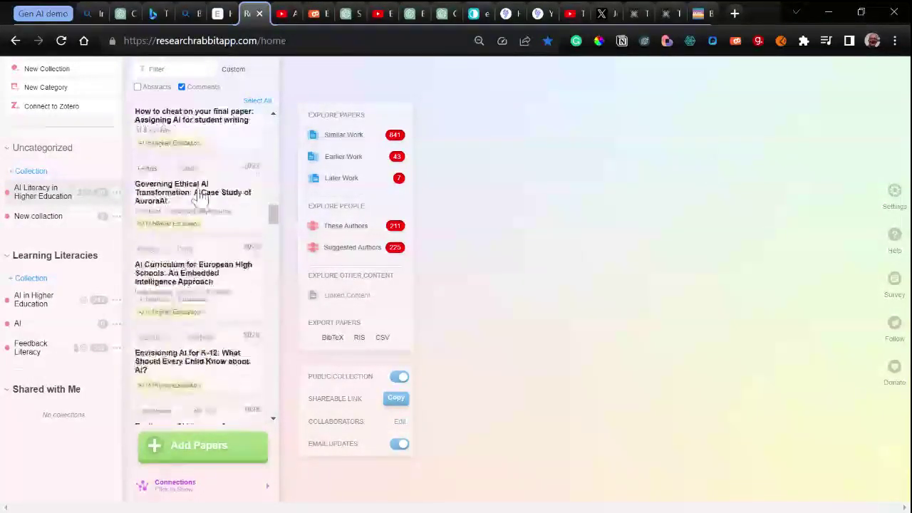
pyautogui.scroll(8, 201, 196)
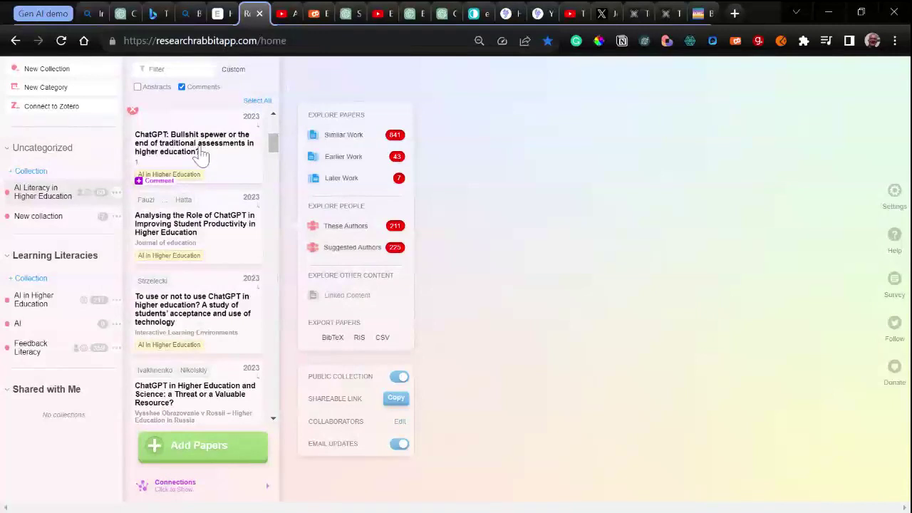
# Explore the collection's Later Work and display its connections graph as a Timeline
pyautogui.click(328, 183)
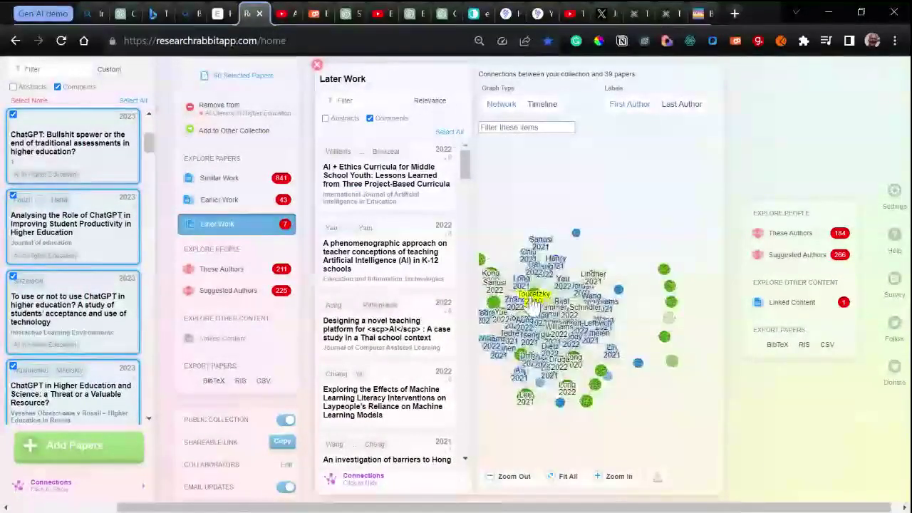
pyautogui.scroll(5, 531, 303)
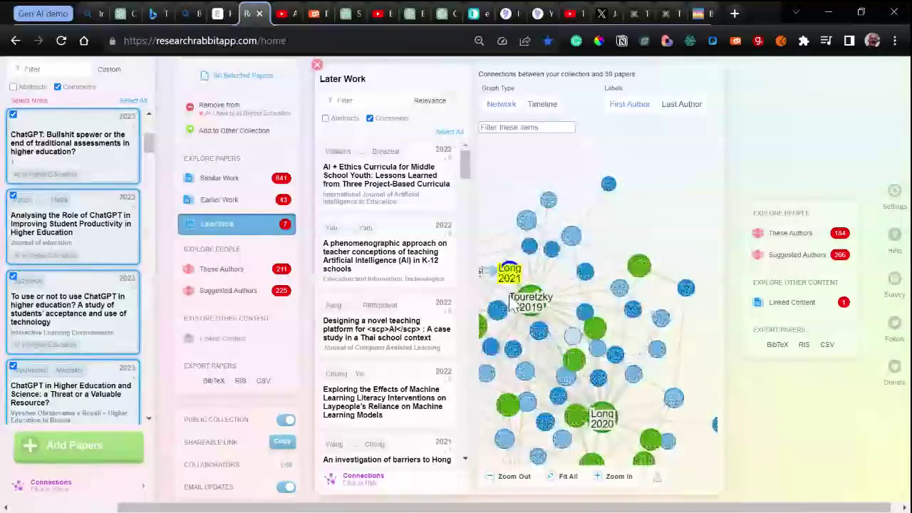
pyautogui.click(550, 107)
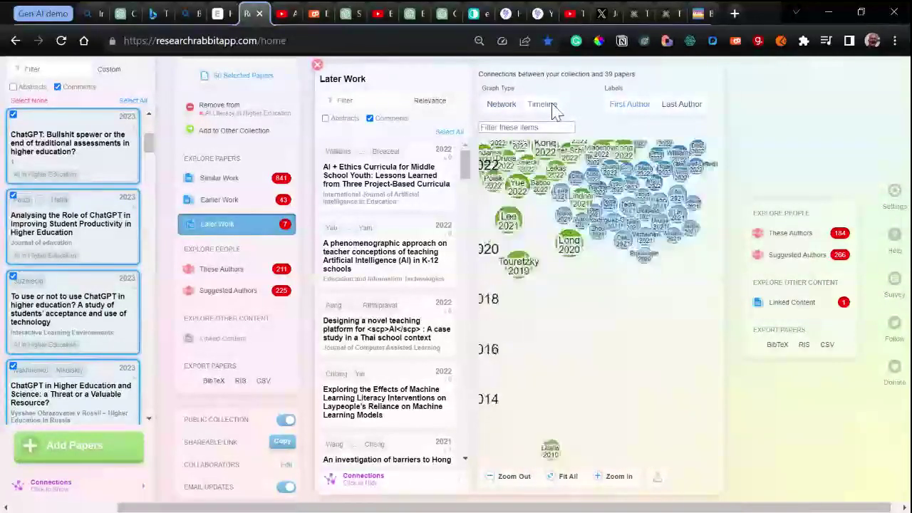
# Add the later paper on designing a novel AI teaching platform in a Thai school context to the "AI Literacy in Higher Education" collection
pyautogui.click(421, 313)
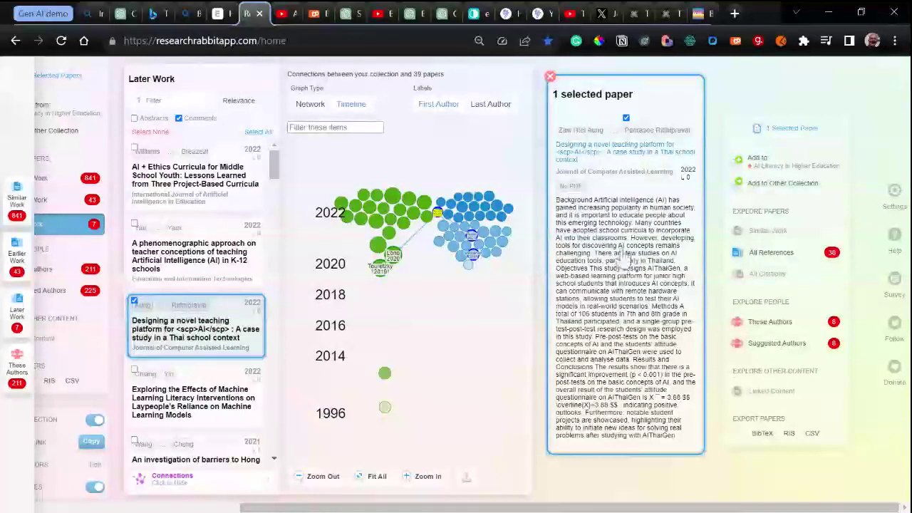
pyautogui.click(785, 166)
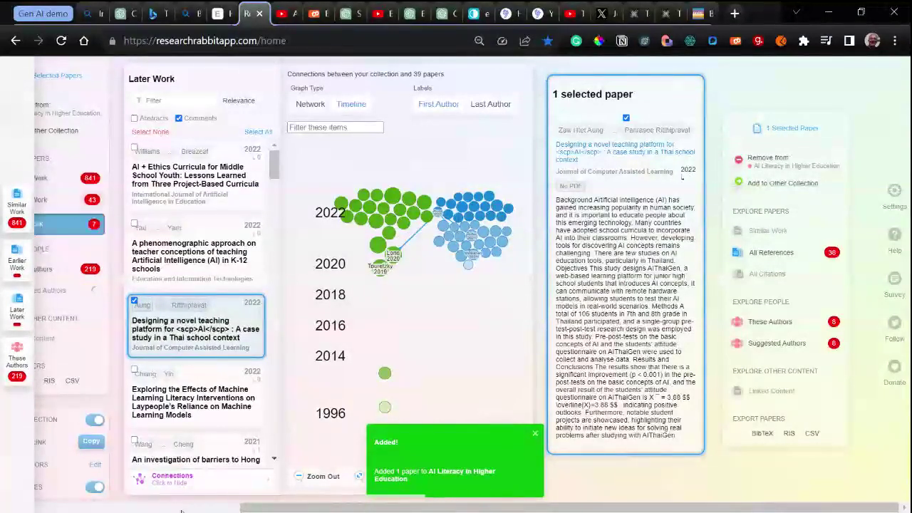
# Return to the "AI Literacy in Higher Education" collection's sharing options, check its public collection setting, and copy the shareable link
pyautogui.moveTo(251, 508); pyautogui.dragTo(95, 505)
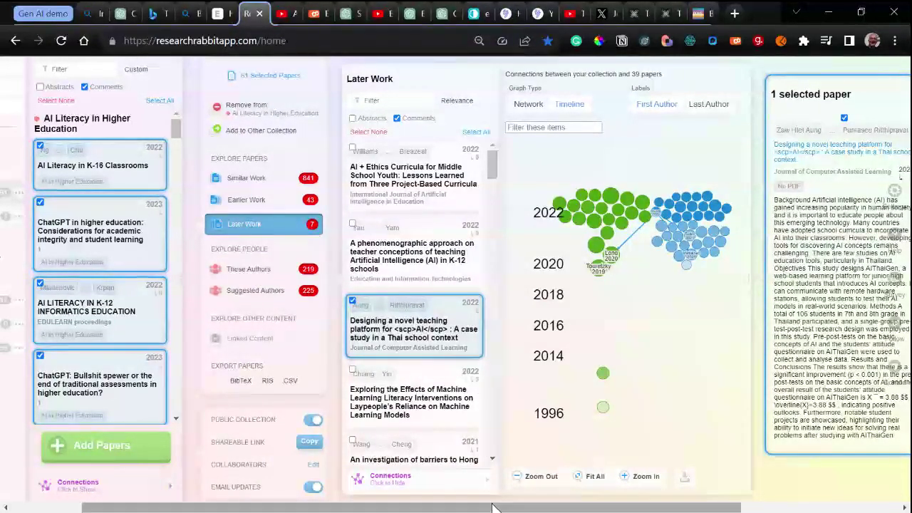
pyautogui.moveTo(527, 507); pyautogui.dragTo(426, 510)
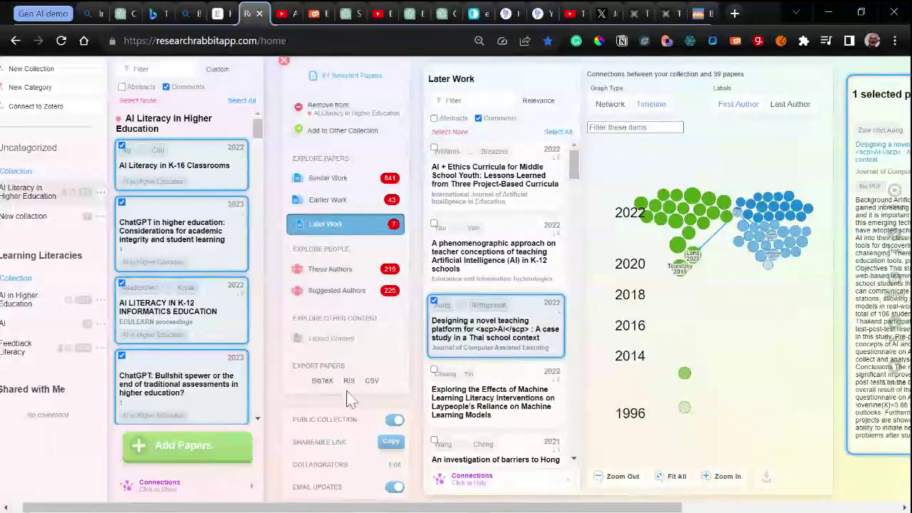
pyautogui.click(391, 421)
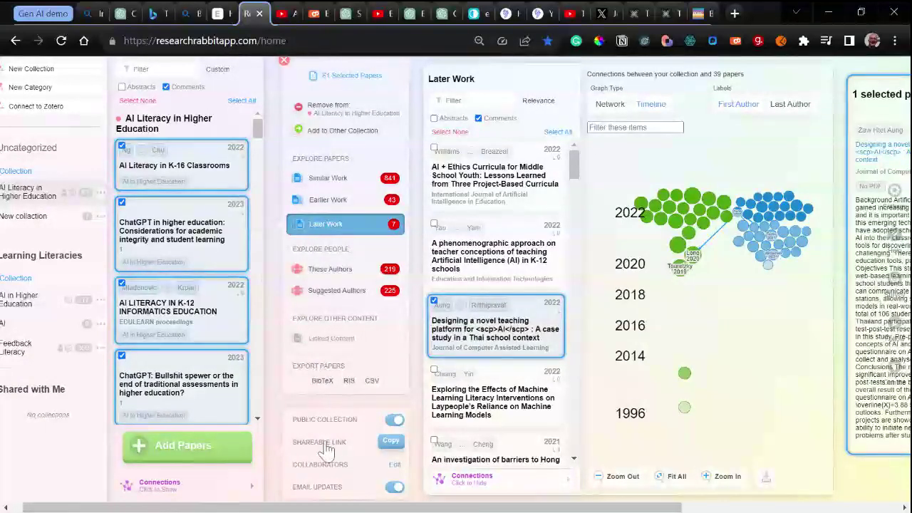
pyautogui.click(389, 442)
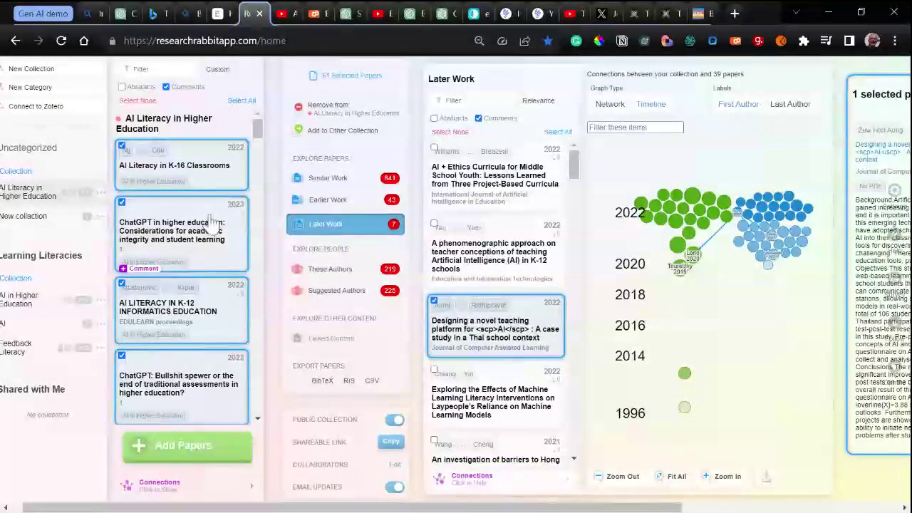
# Browse the papers in the "AI Literacy in Higher Education" collection and show the collection's own connections graph as a network
pyautogui.click(294, 227)
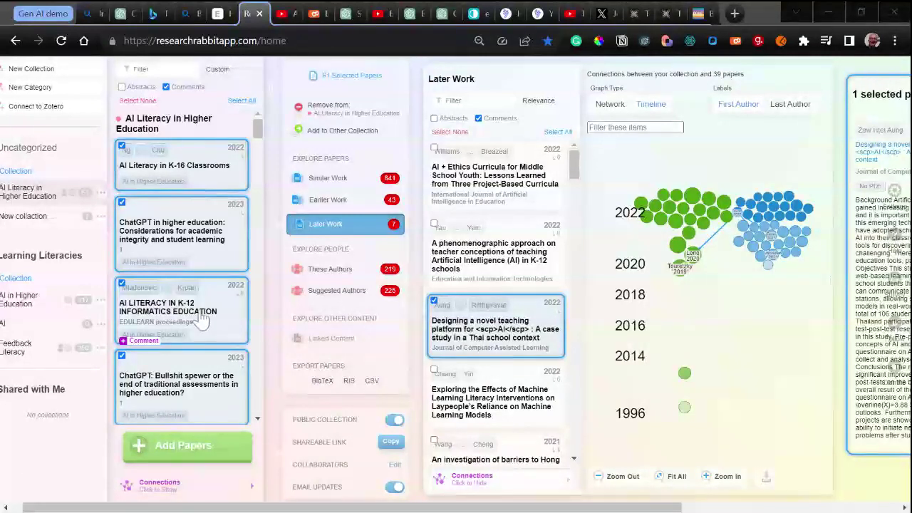
pyautogui.scroll(-10, 199, 327)
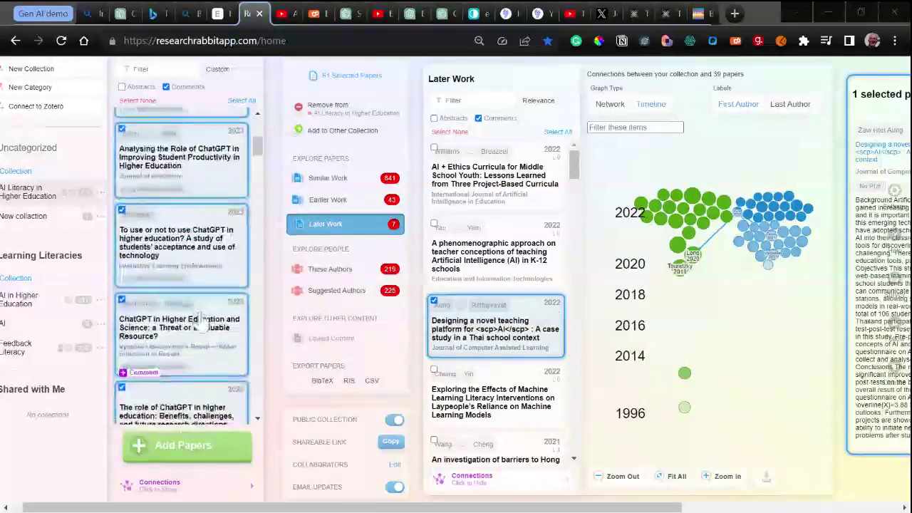
pyautogui.click(211, 495)
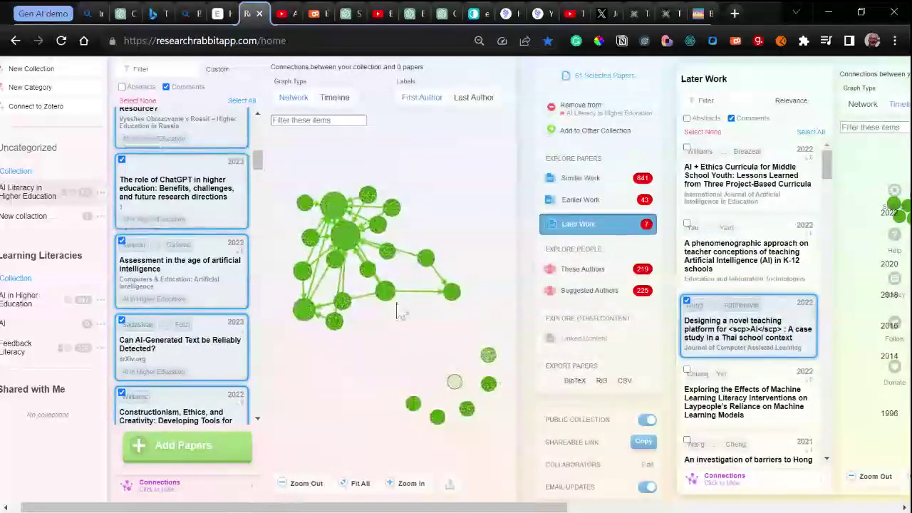
pyautogui.moveTo(339, 227)
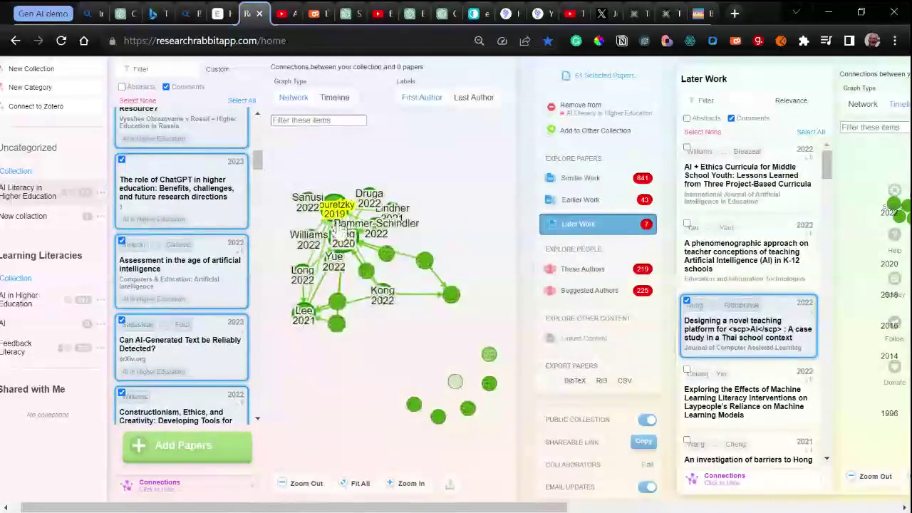